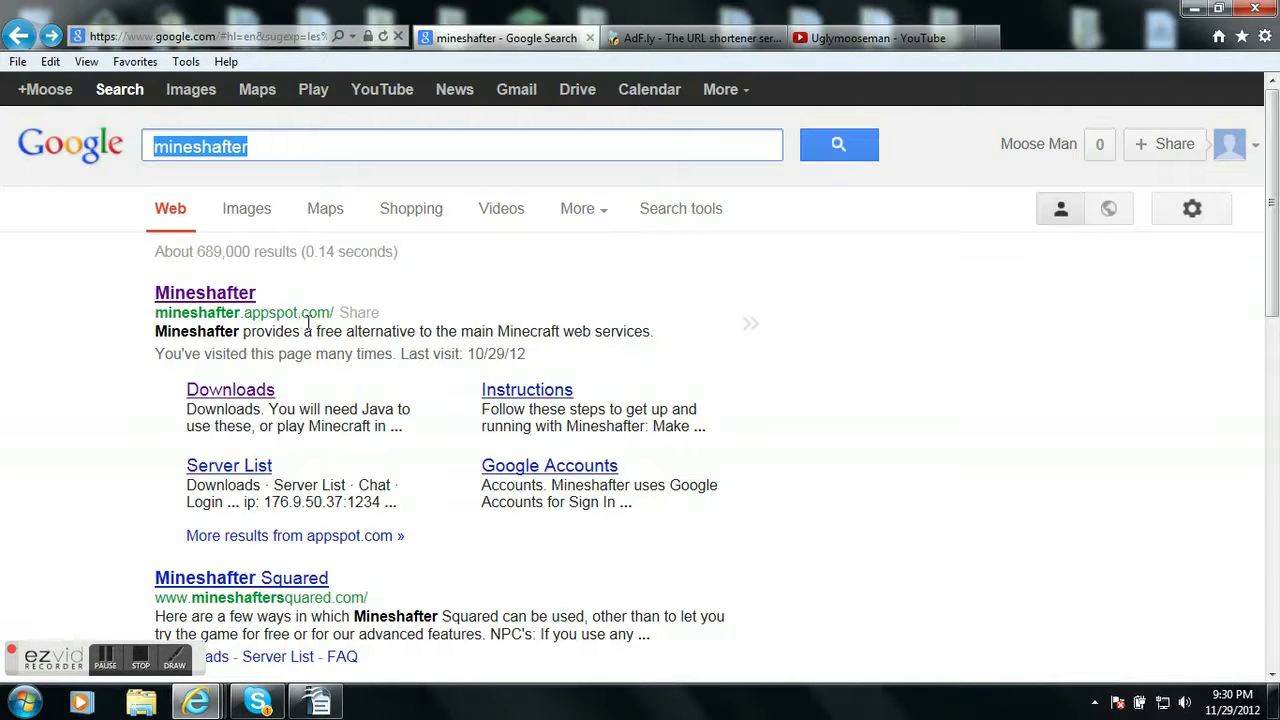
Open the Mineshafter site from the search results and go to its Downloads page
left_click(196, 292)
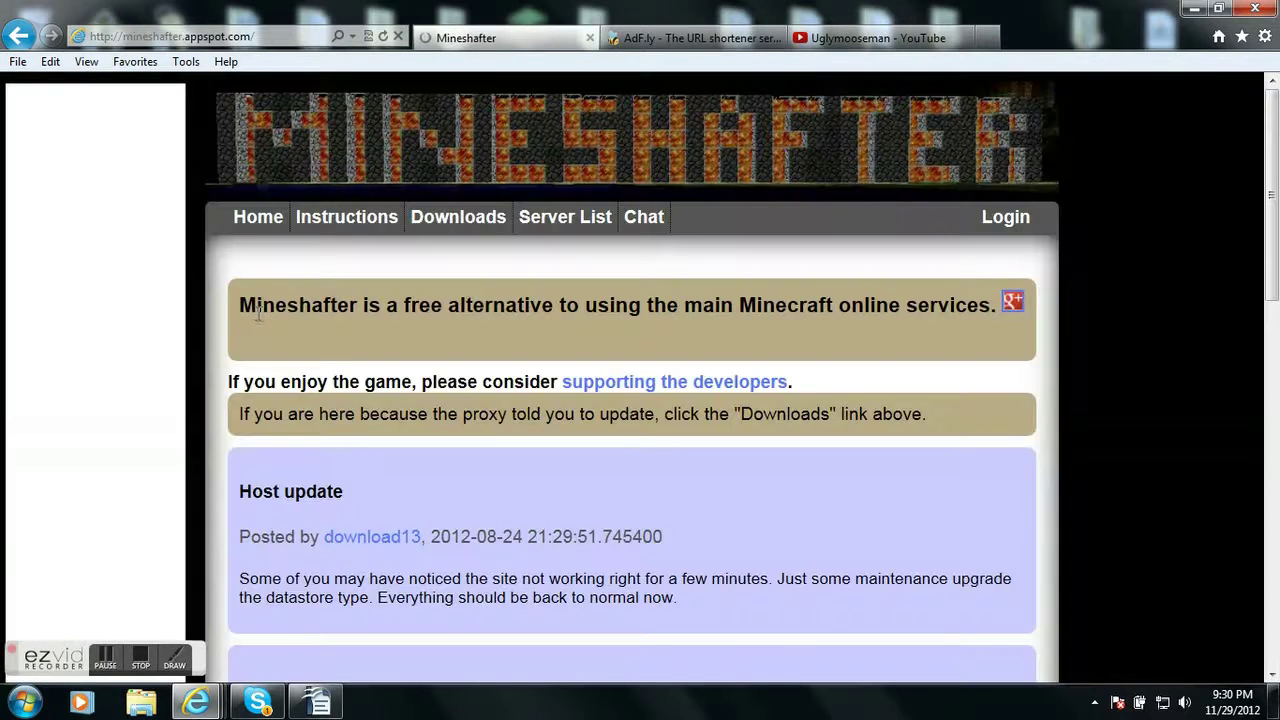
left_click(436, 220)
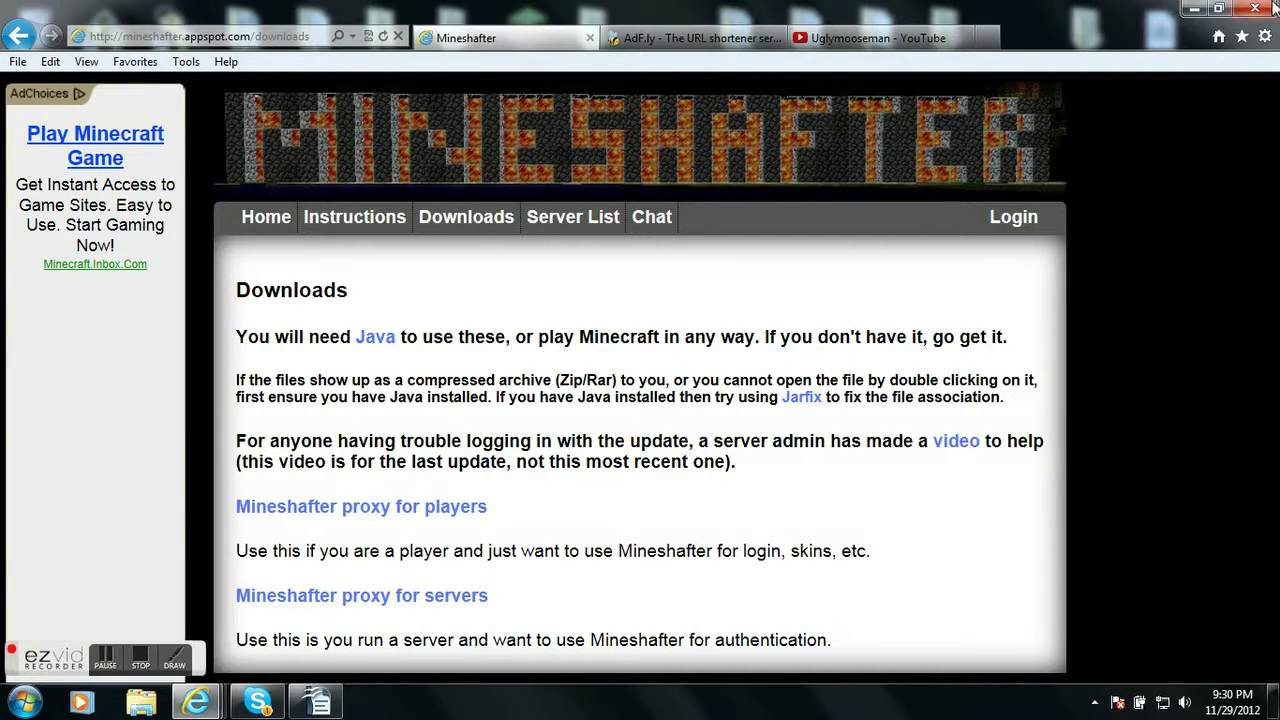
Delete the old Mineshafter-proxy file from the desktop
left_click(1196, 9)
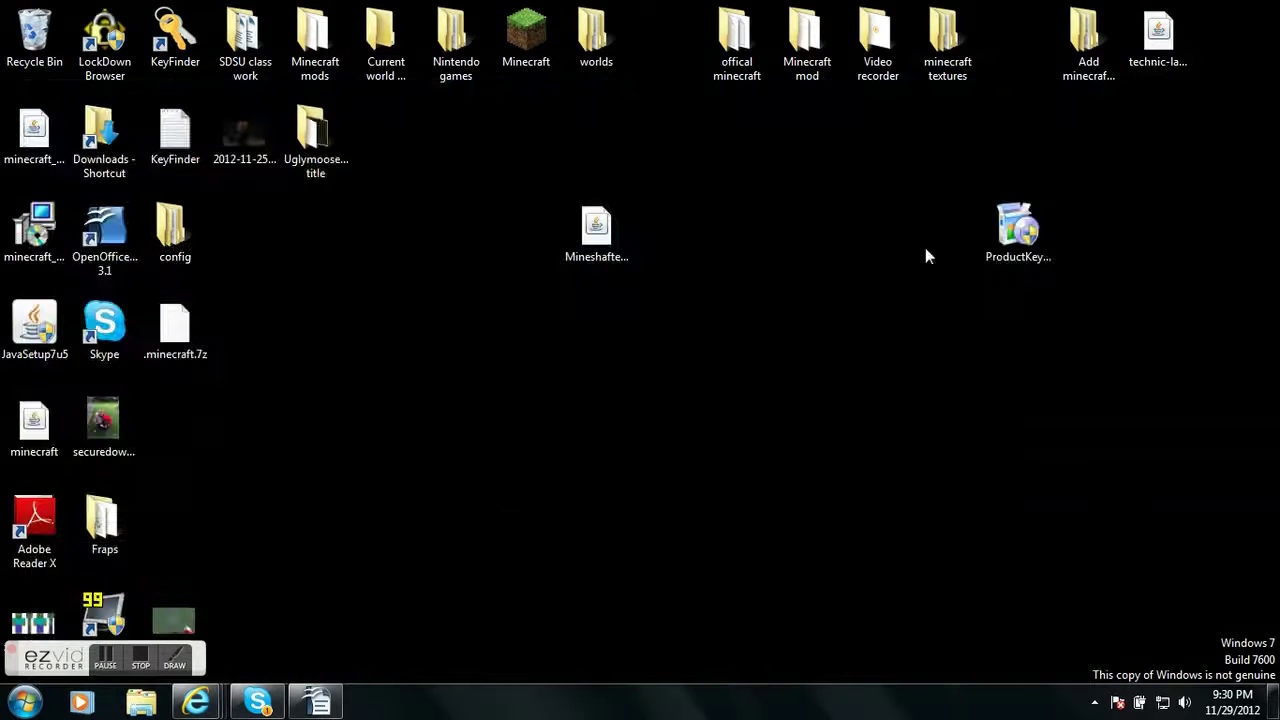
left_click_drag(675, 298, 560, 198)
key("Delete")
key("Return")
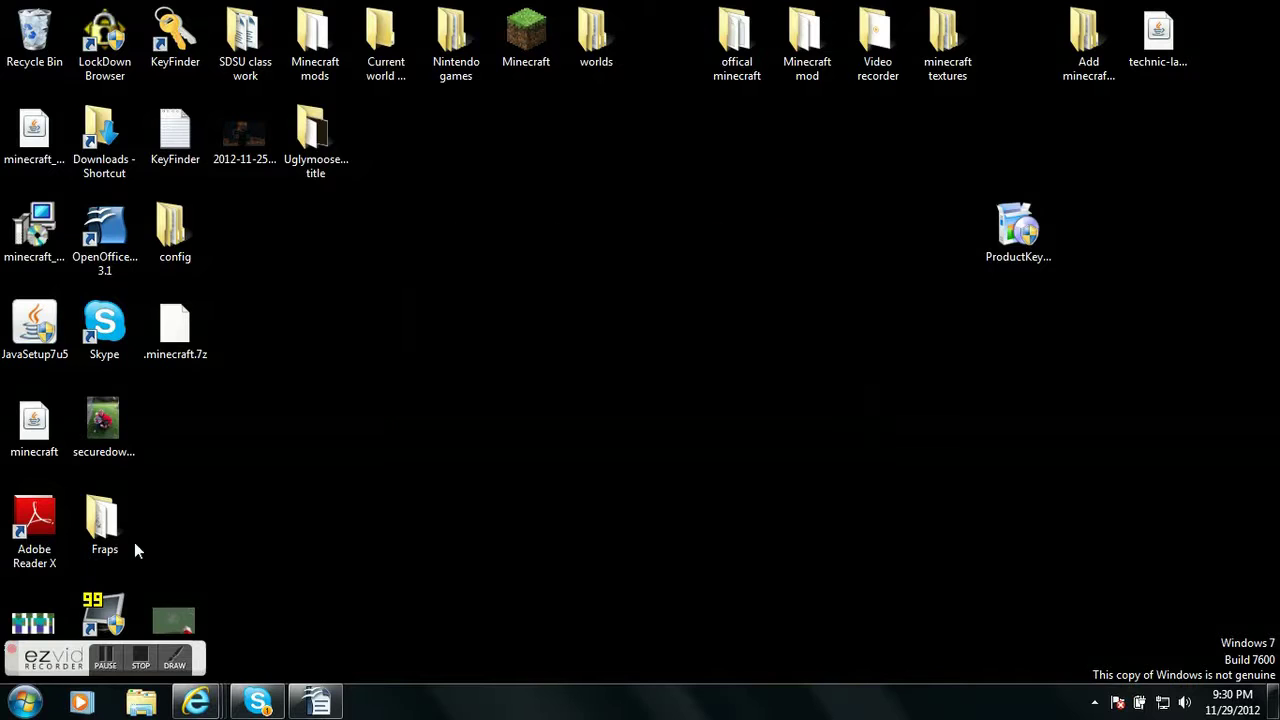
Download and save Mineshafter-proxy.jar (proxy for players), then show it in the Downloads folder
left_click(28, 704)
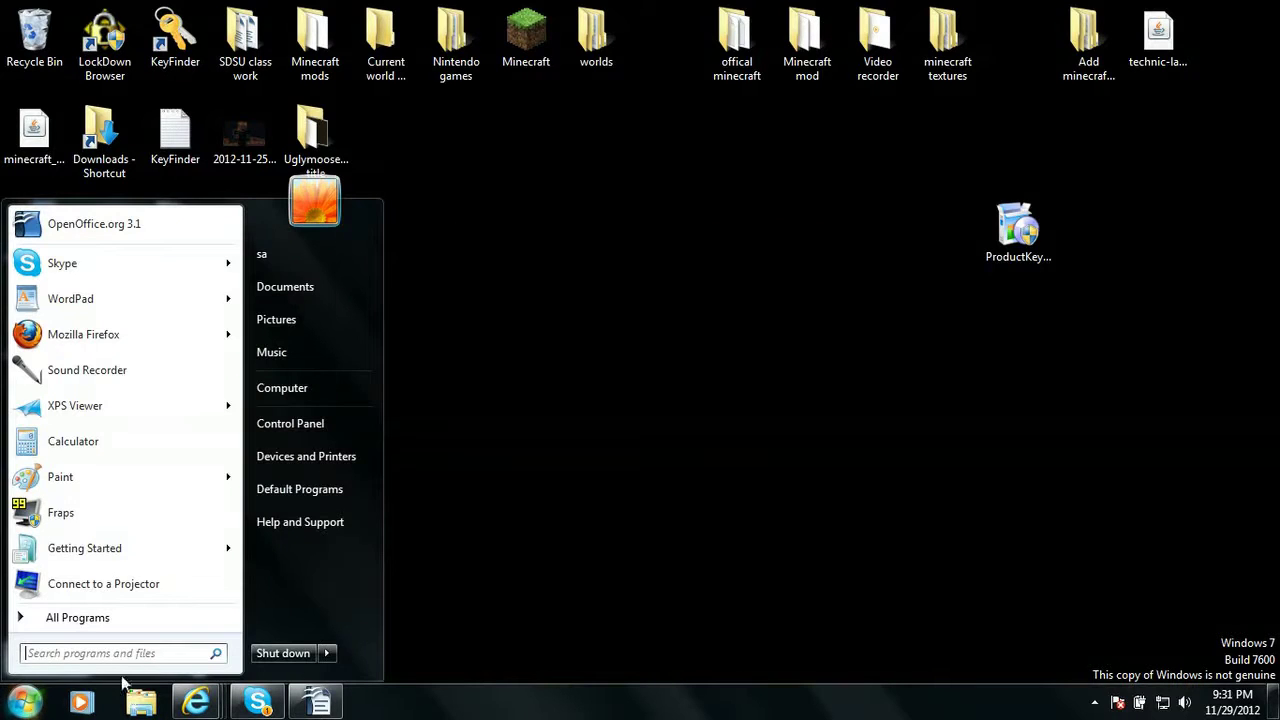
left_click(205, 704)
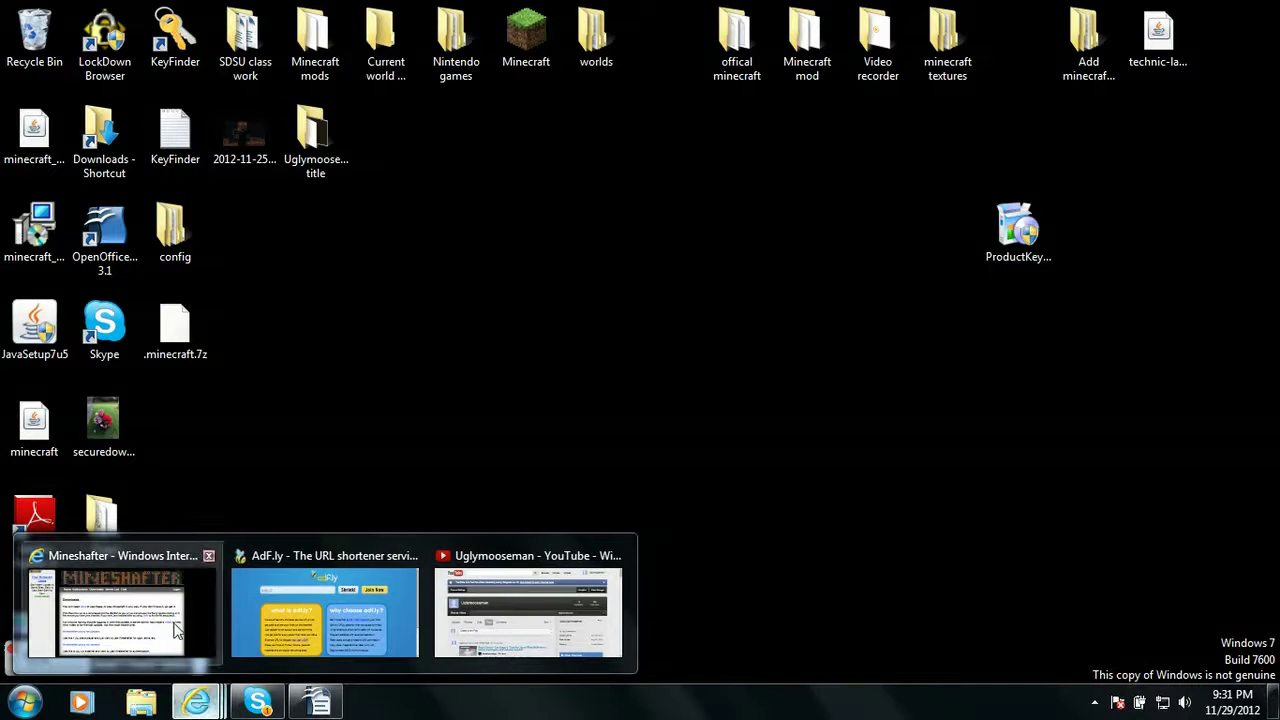
left_click(175, 625)
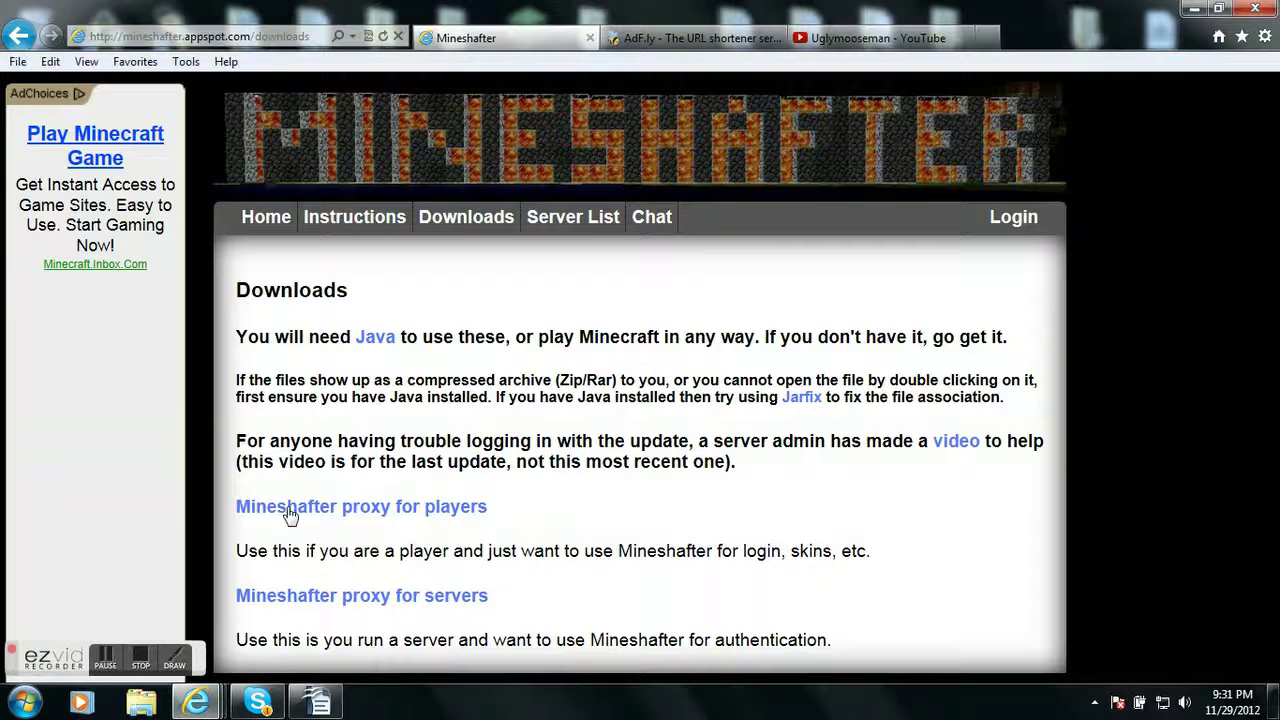
left_click(400, 519)
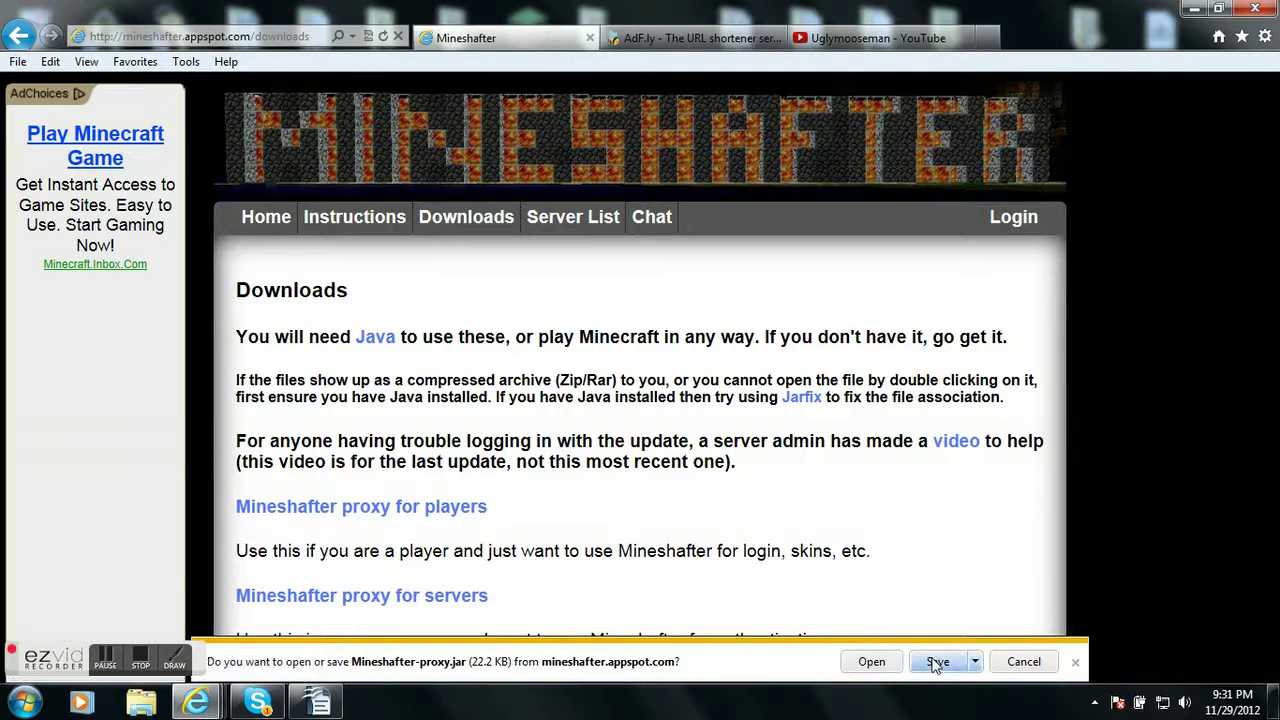
left_click(935, 663)
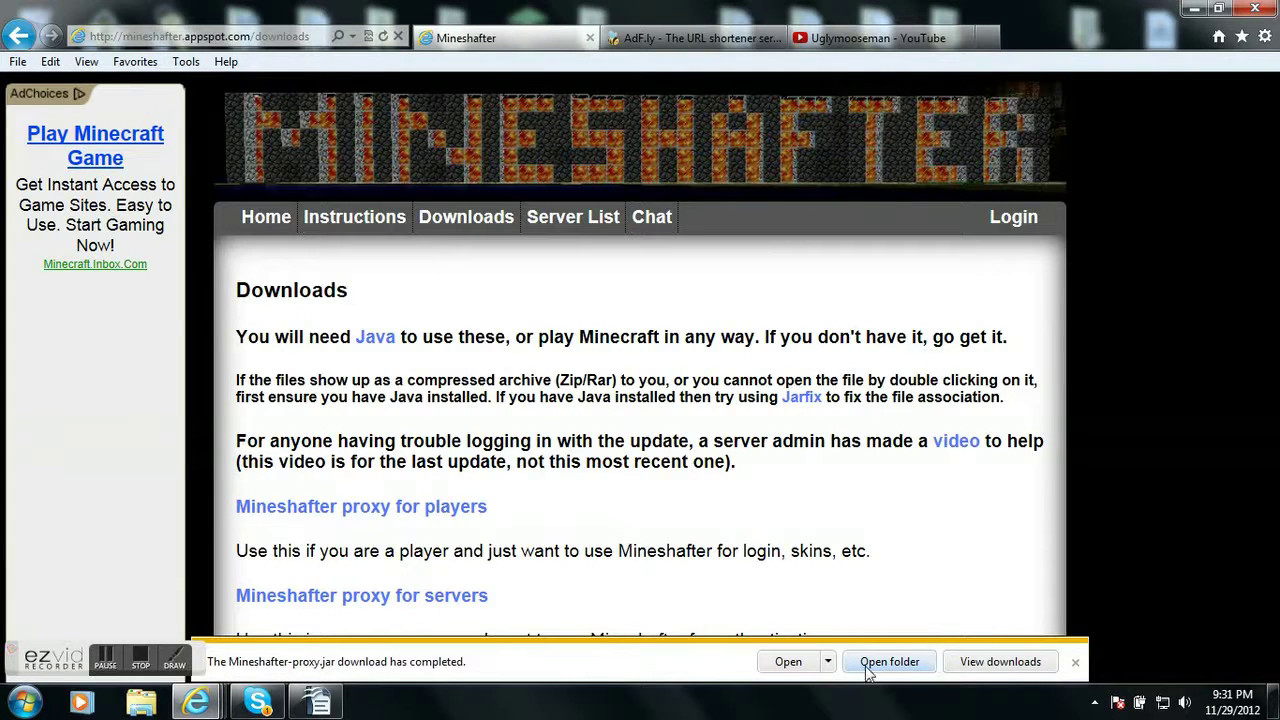
left_click(885, 659)
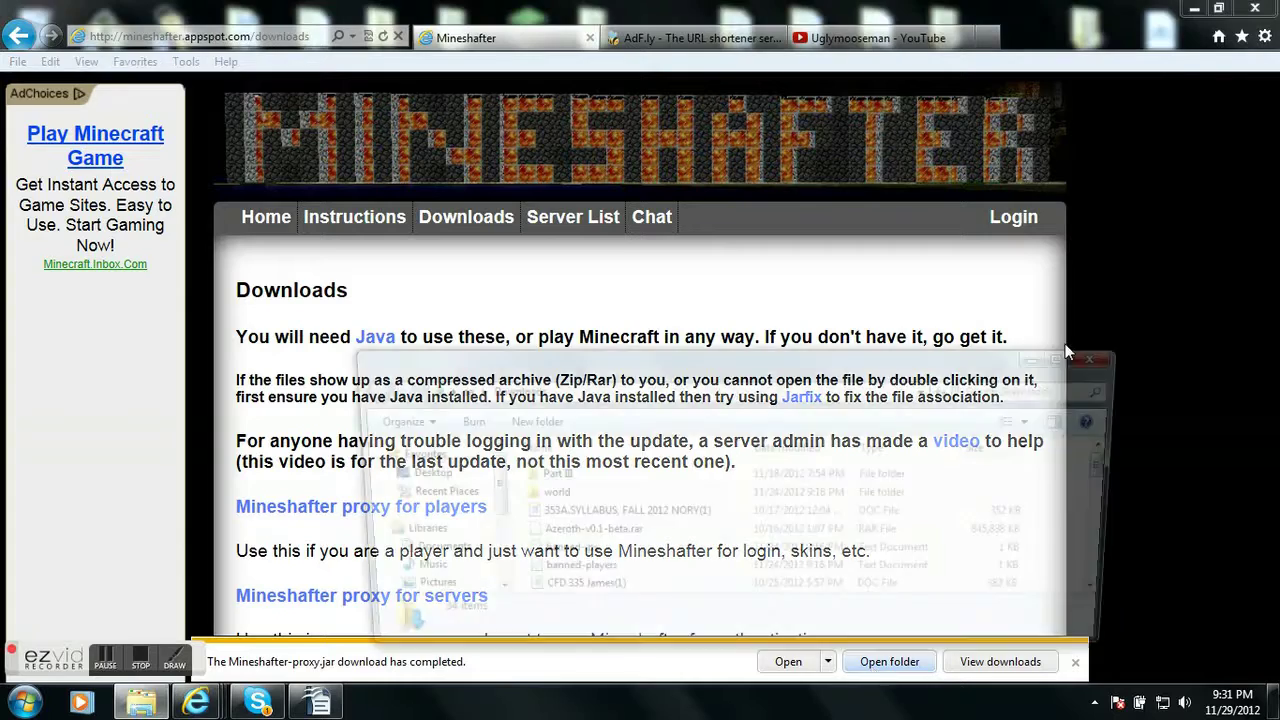
left_click(1192, 10)
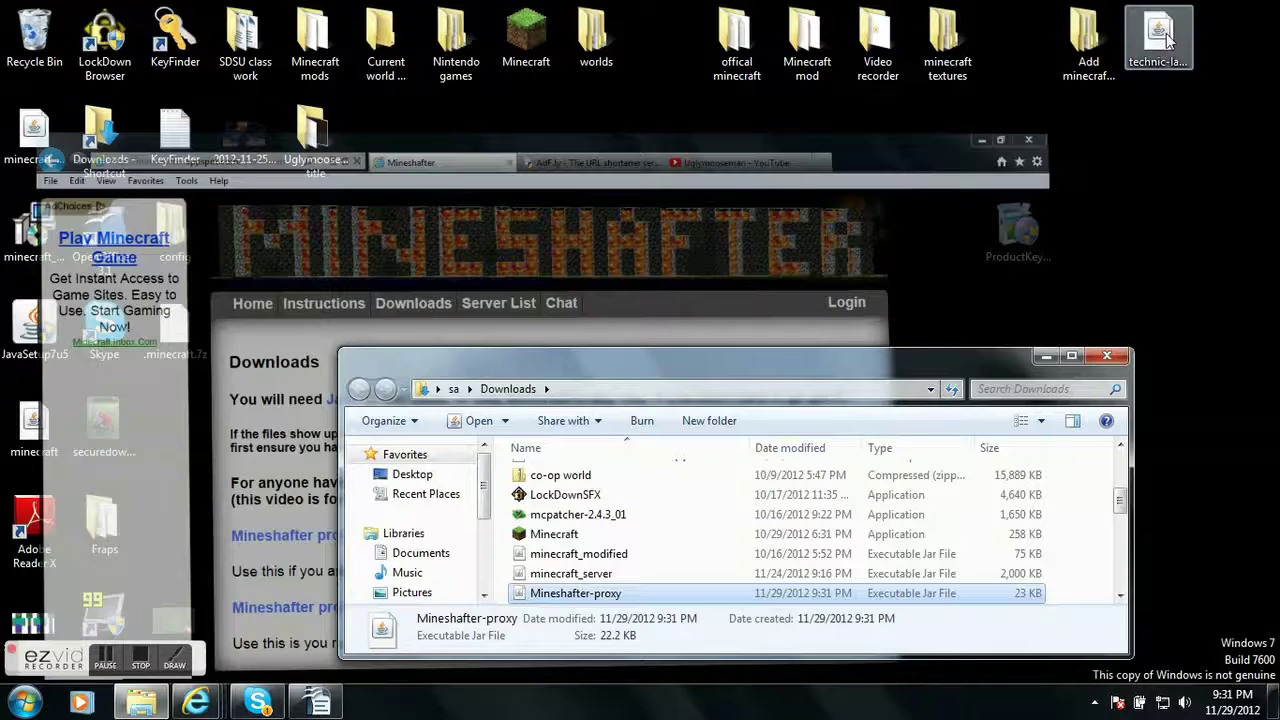
Move Mineshafter-proxy onto the desktop and open AppData\Roaming via a %appdata% search
left_click_drag(580, 597, 571, 260)
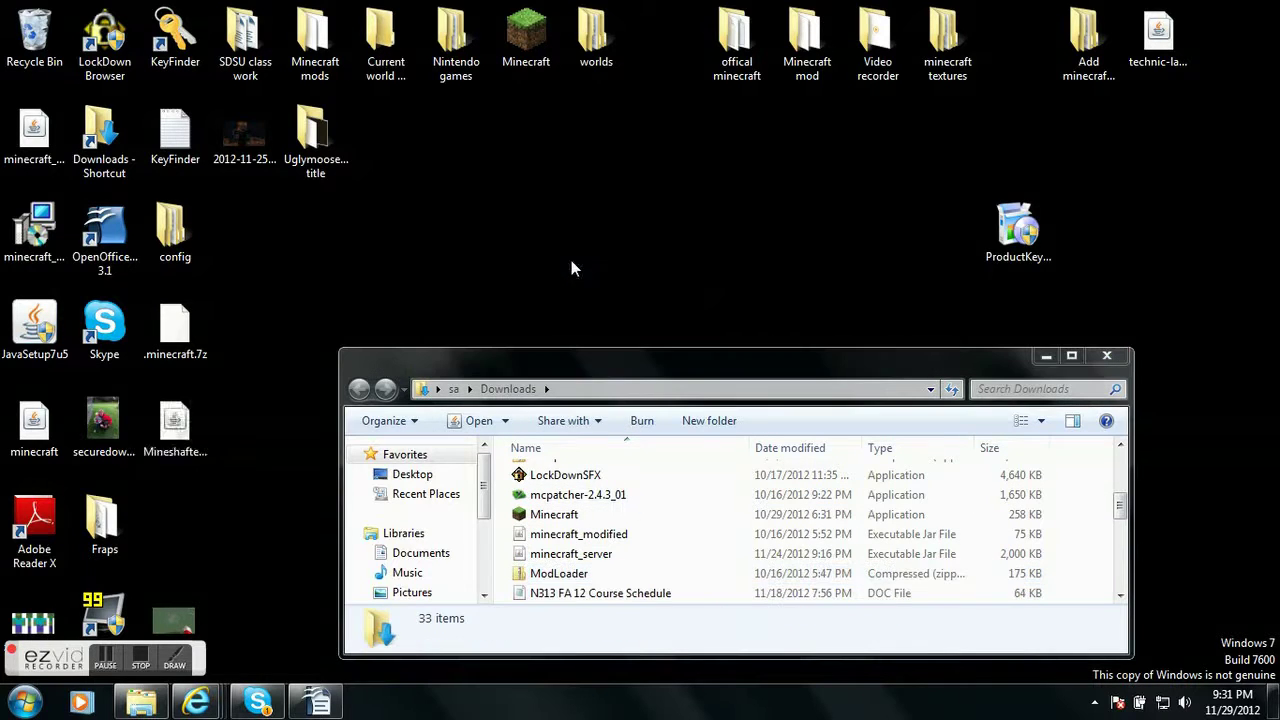
left_click(432, 297)
left_click(20, 706)
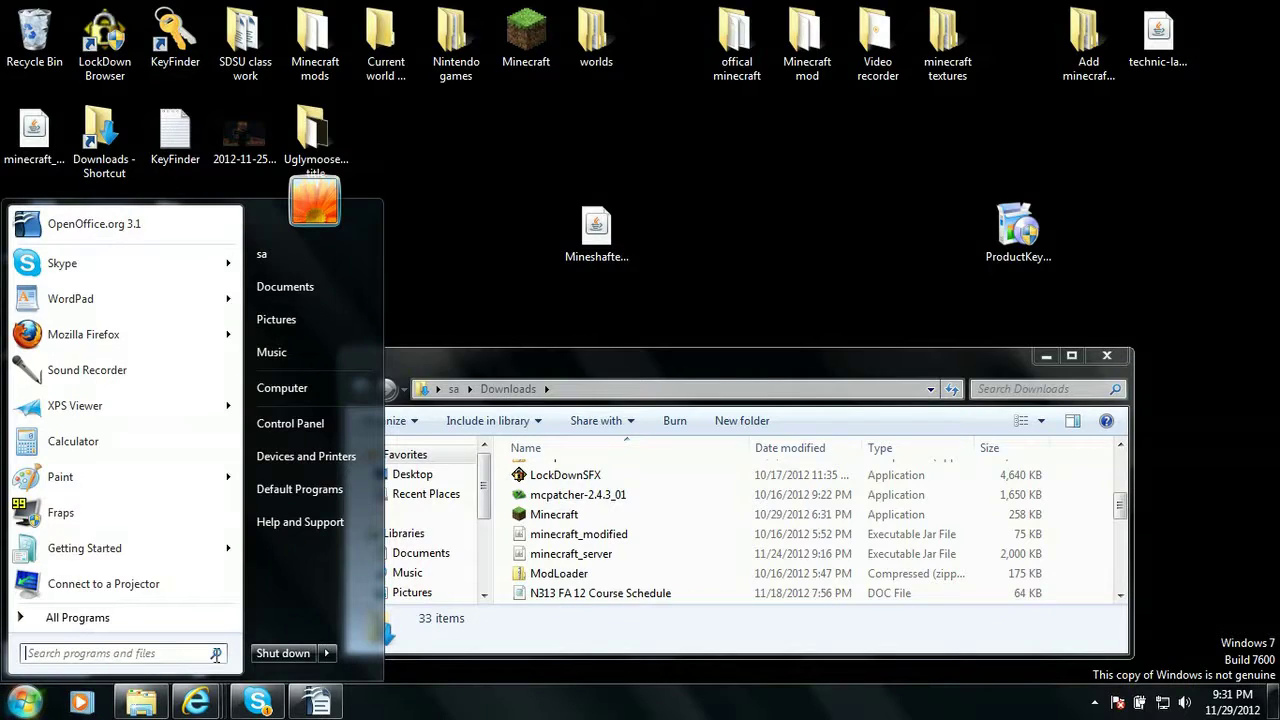
left_click(157, 658)
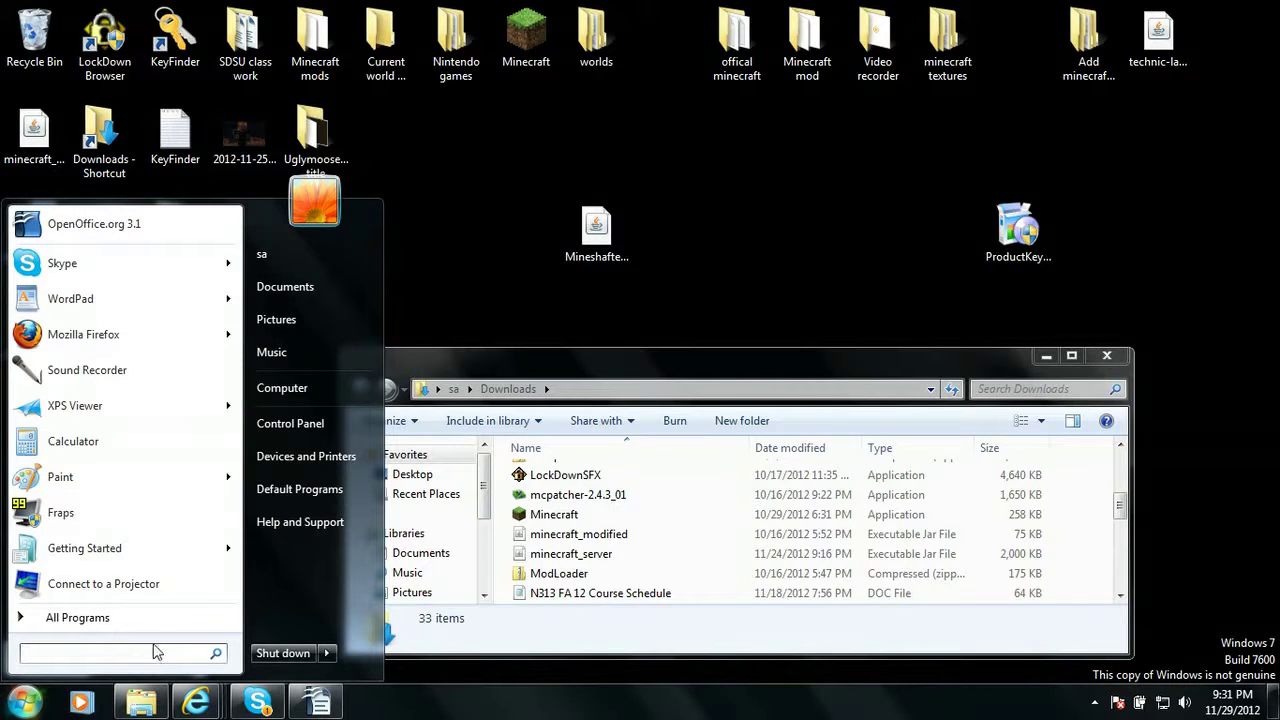
type("%appdata")
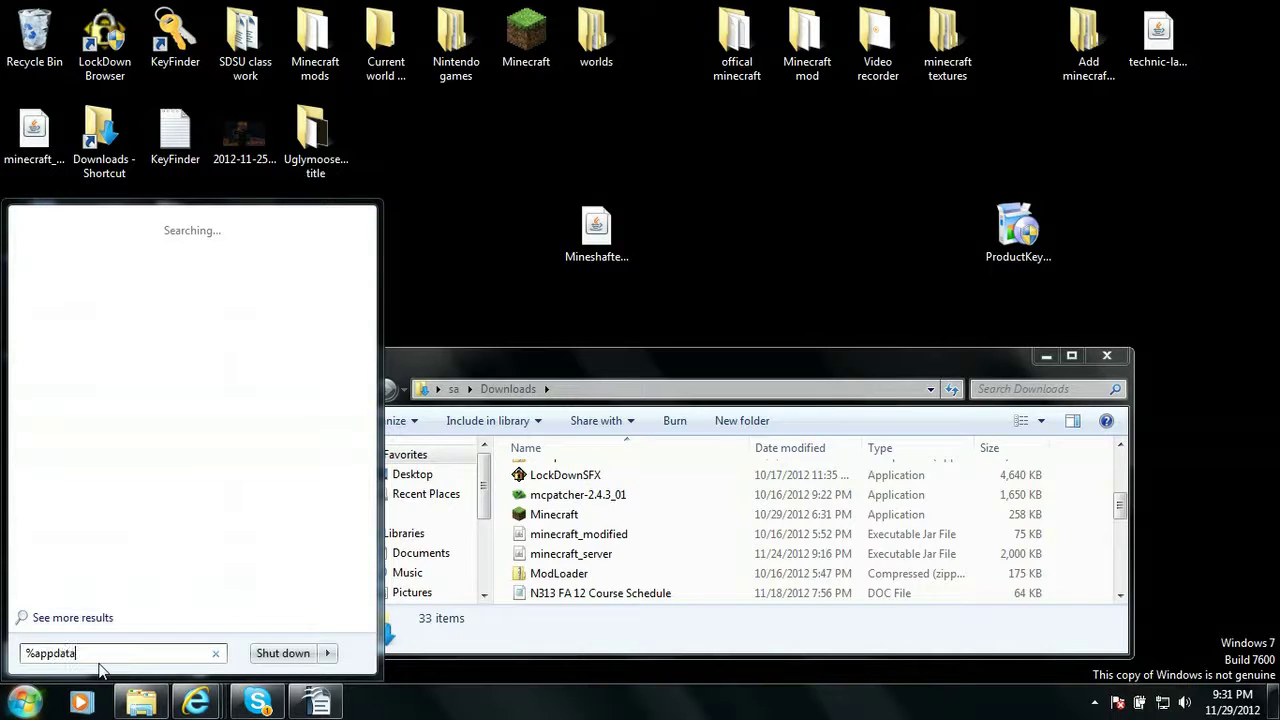
type("%")
key("Return")
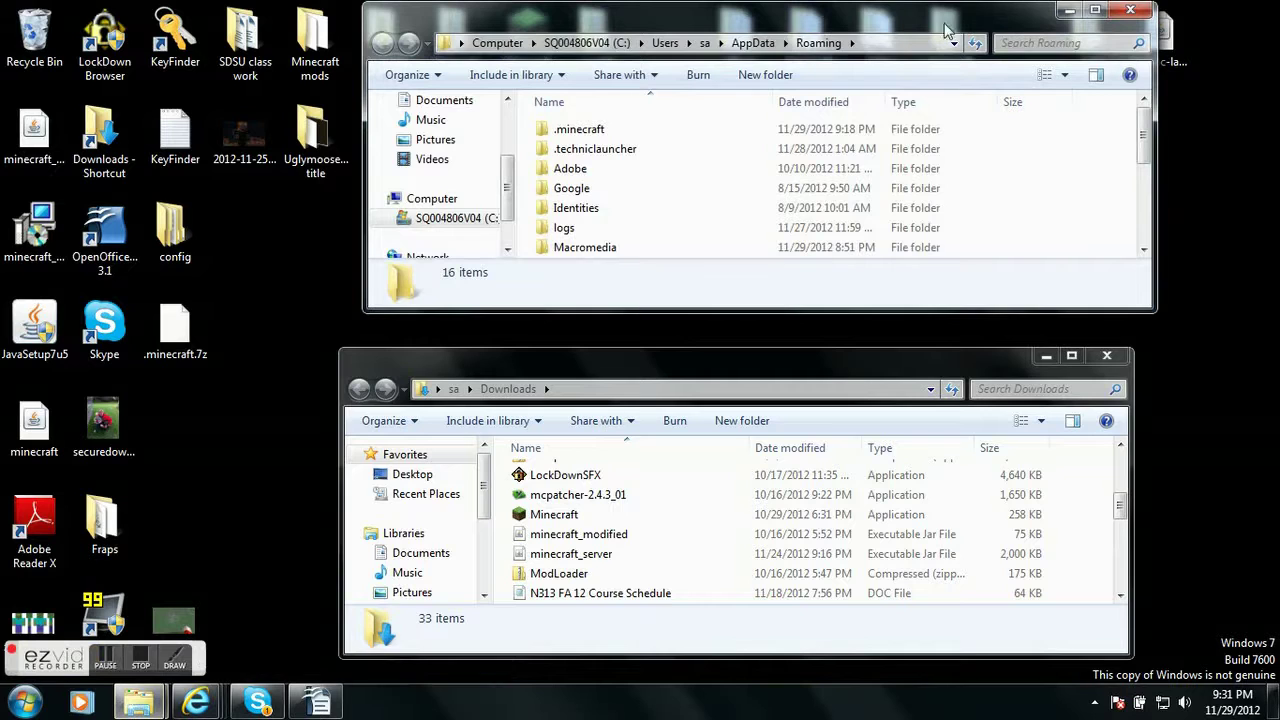
Delete the .minecraft folder from Roaming to the Recycle Bin
left_click(632, 134)
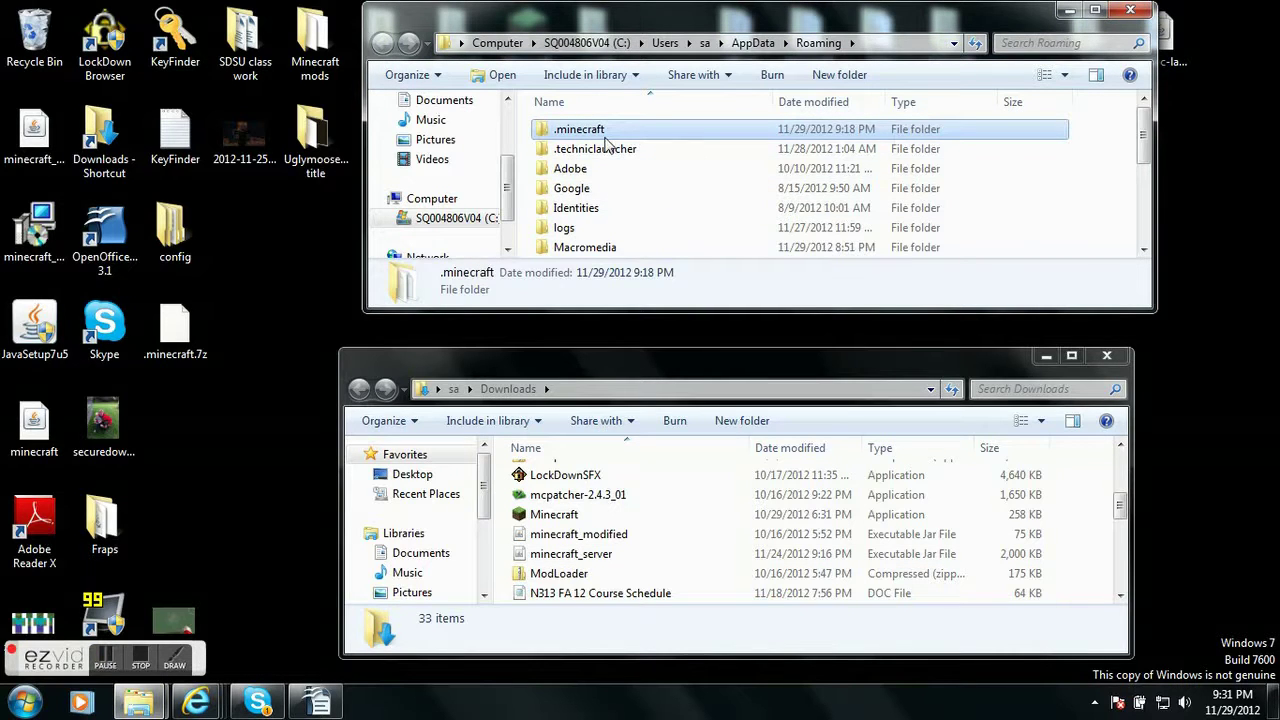
key("Delete")
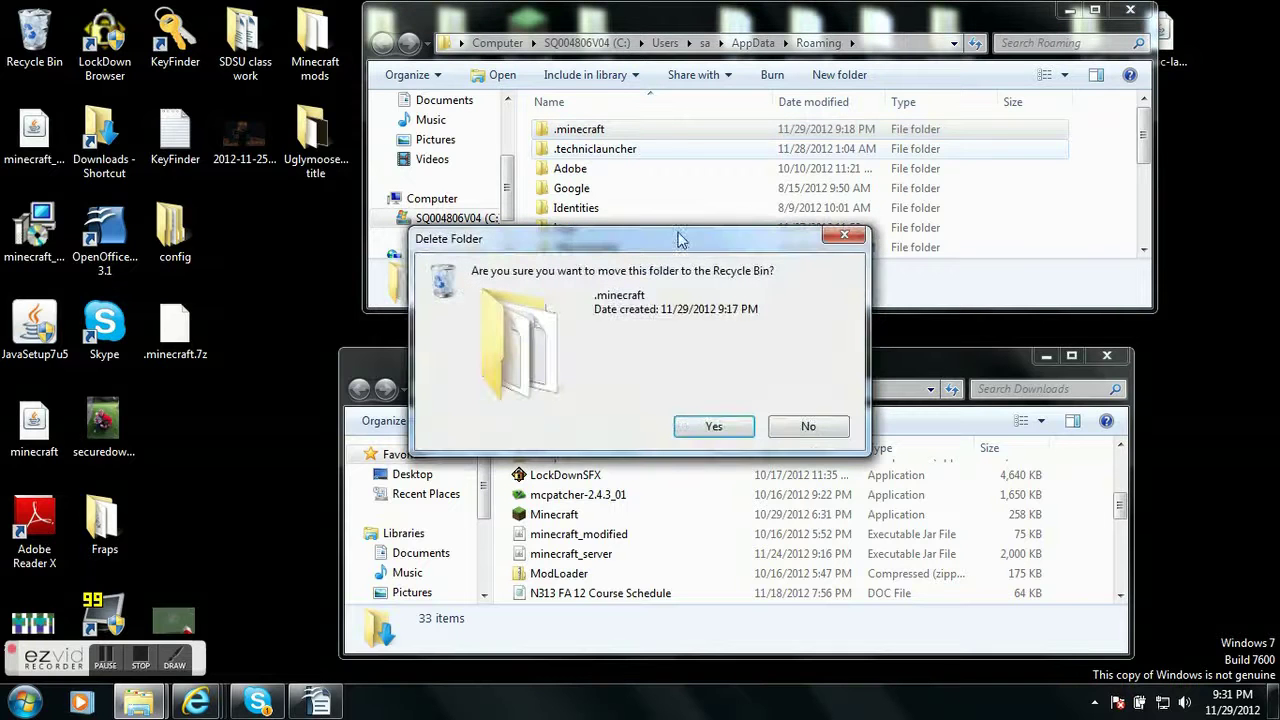
left_click(713, 427)
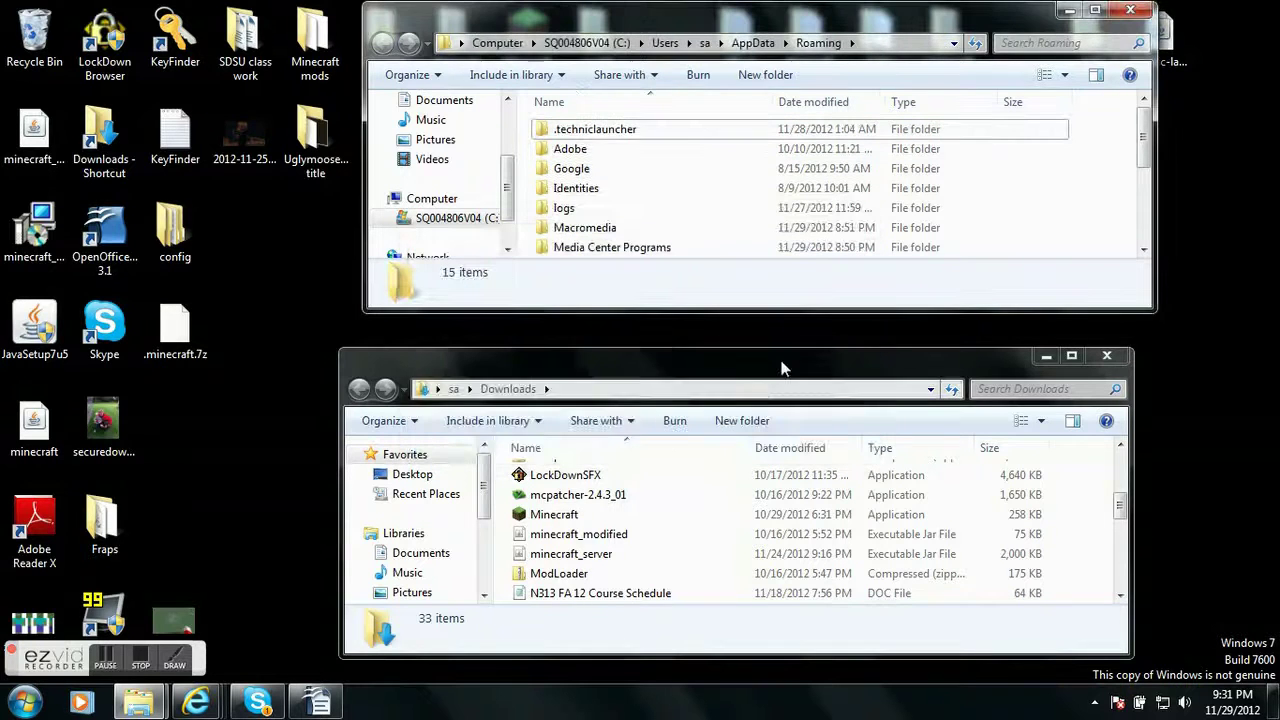
Close the Roaming and Downloads folder windows
left_click(1130, 10)
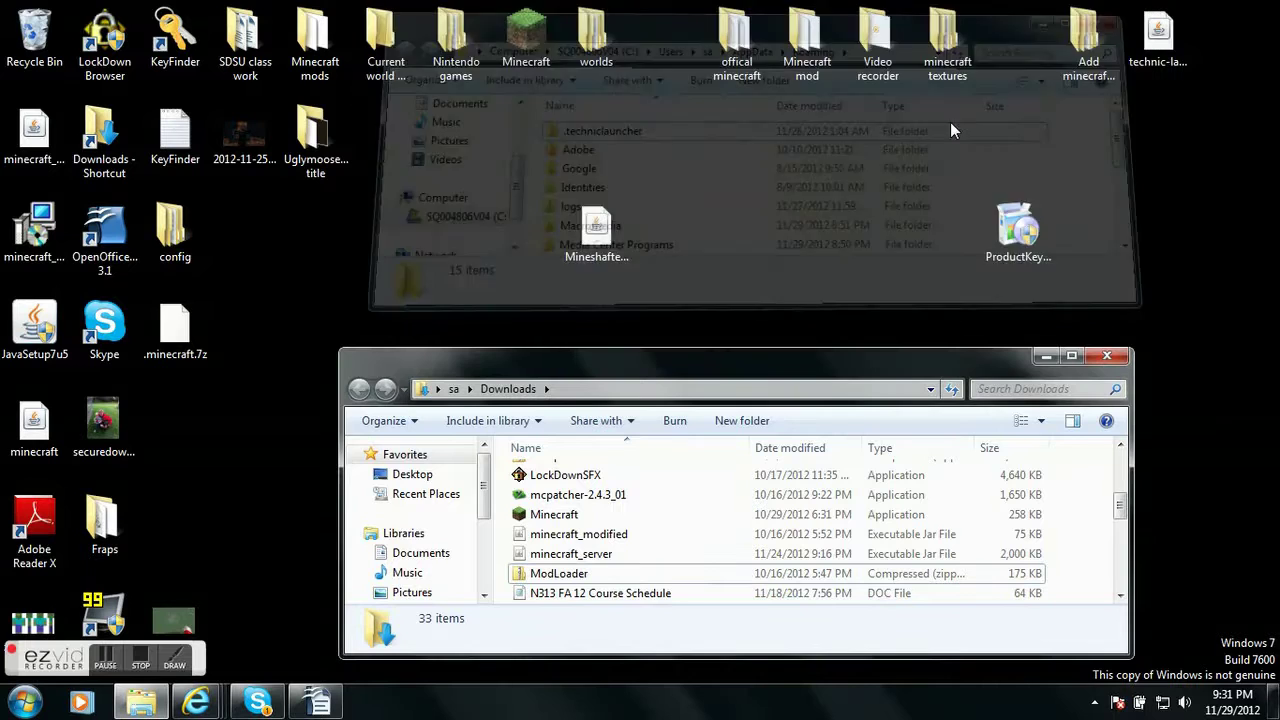
left_click(720, 268)
left_click(600, 250)
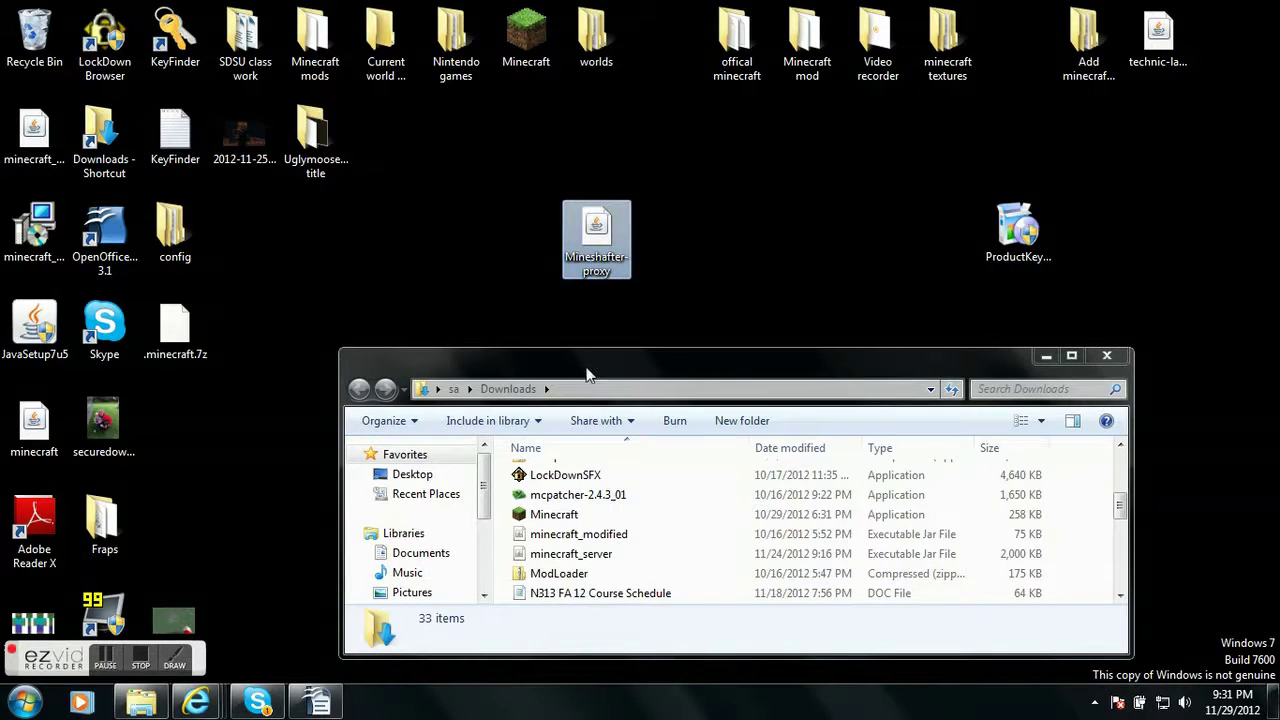
left_click(1106, 356)
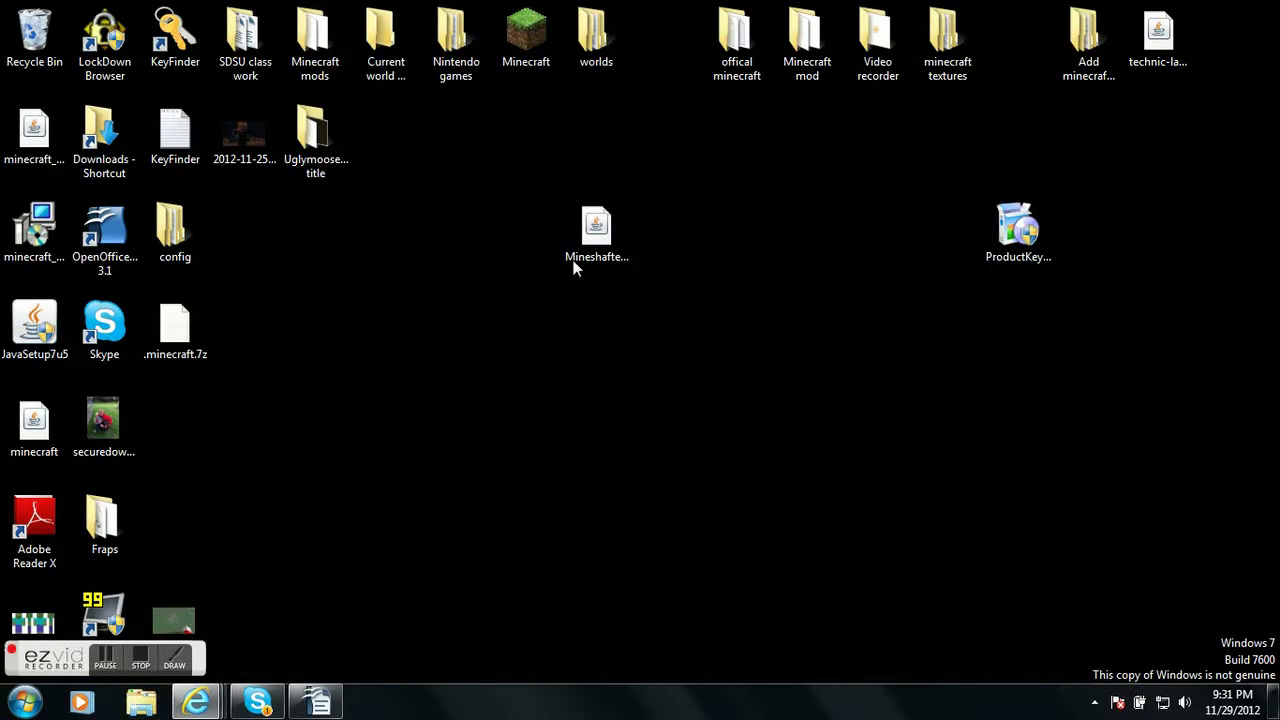
double_click(596, 258)
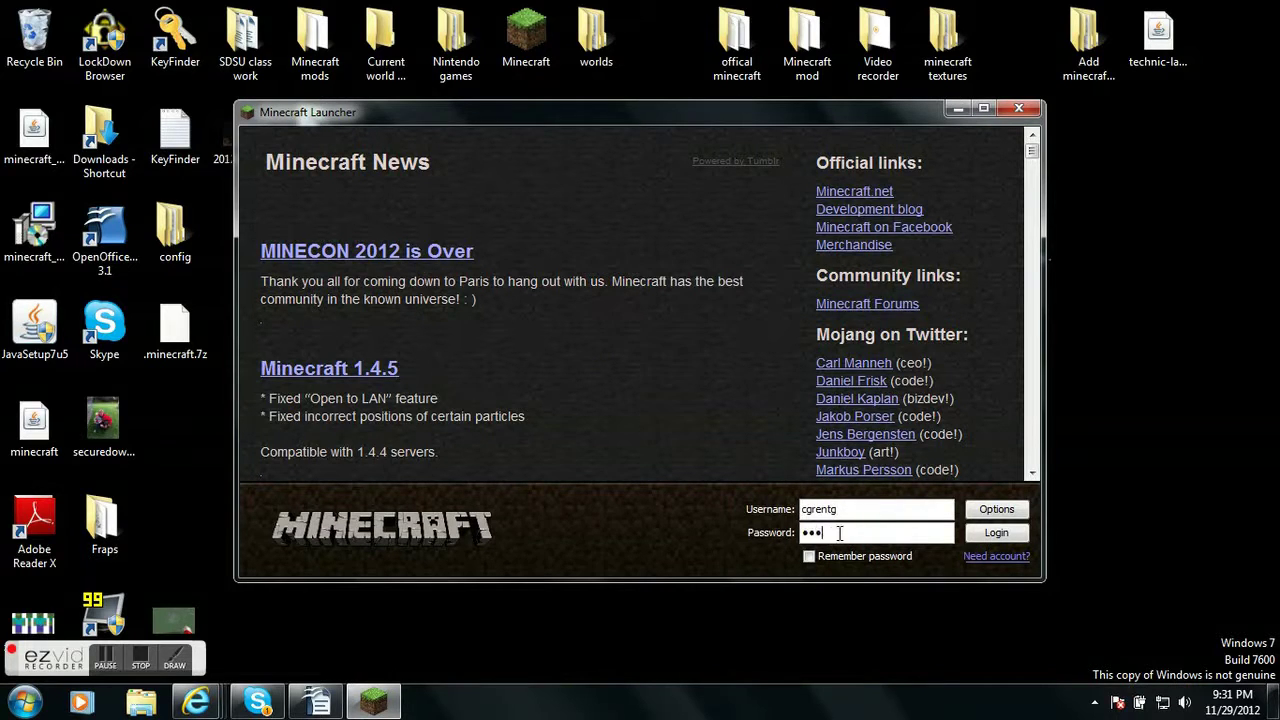
left_click(1007, 534)
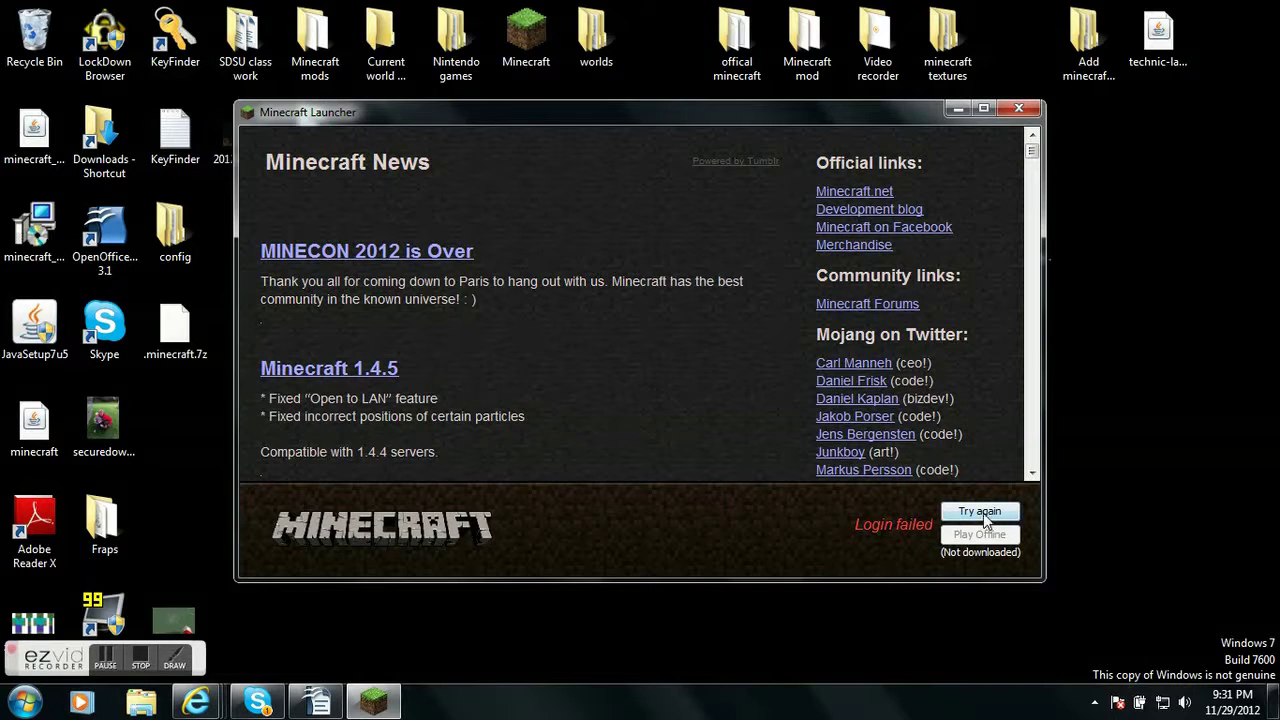
left_click(1017, 111)
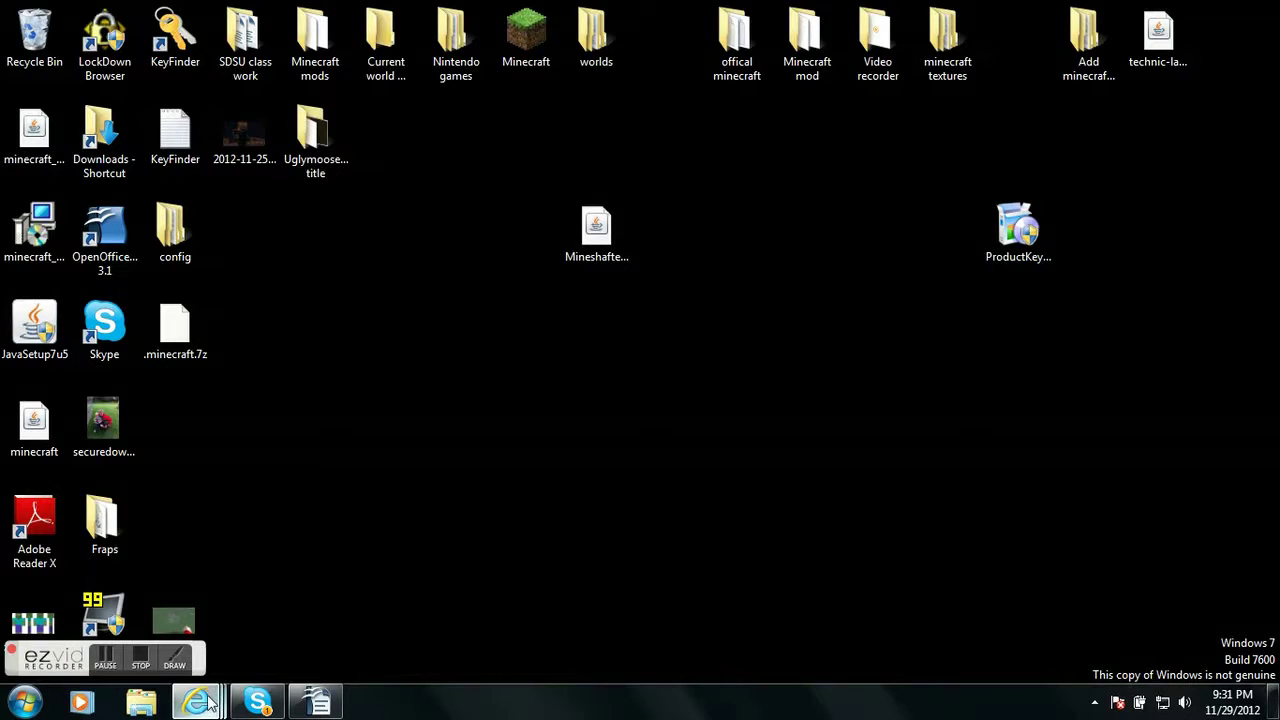
Bring up the AdF.ly page, hide the browser, and move .minecraft.7z to the desktop centre
mouse_move(216, 687)
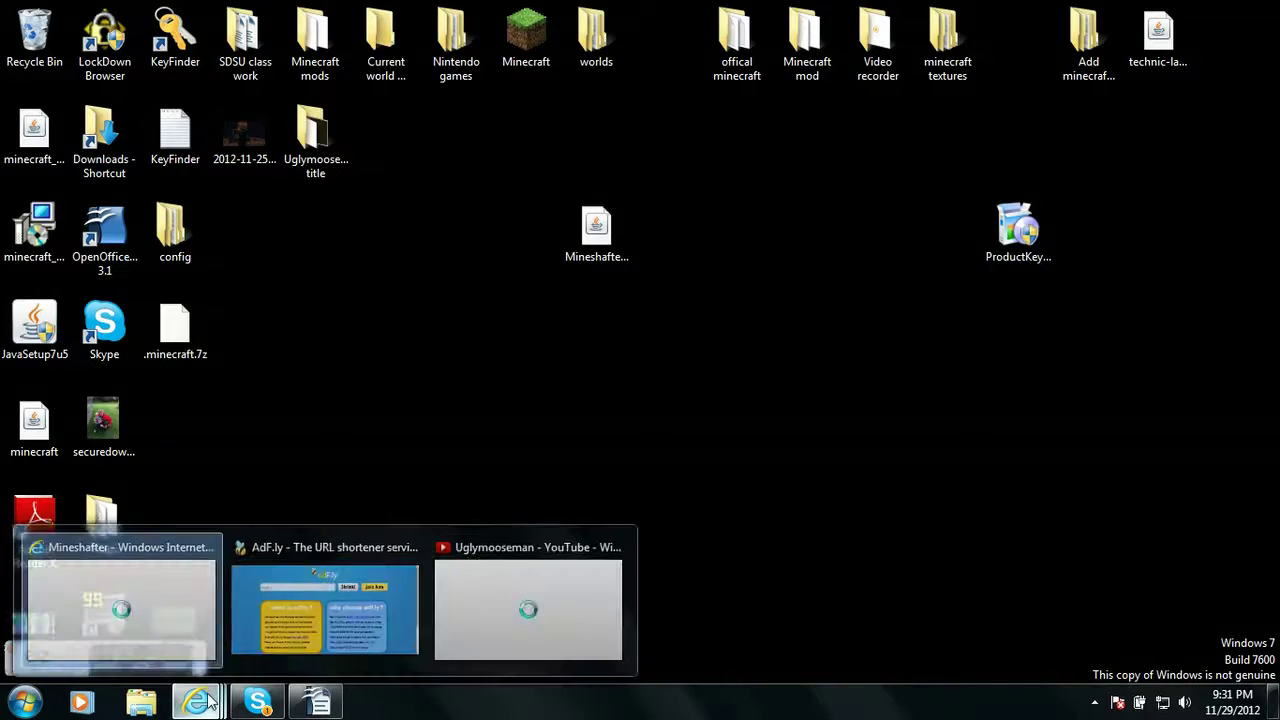
left_click(338, 625)
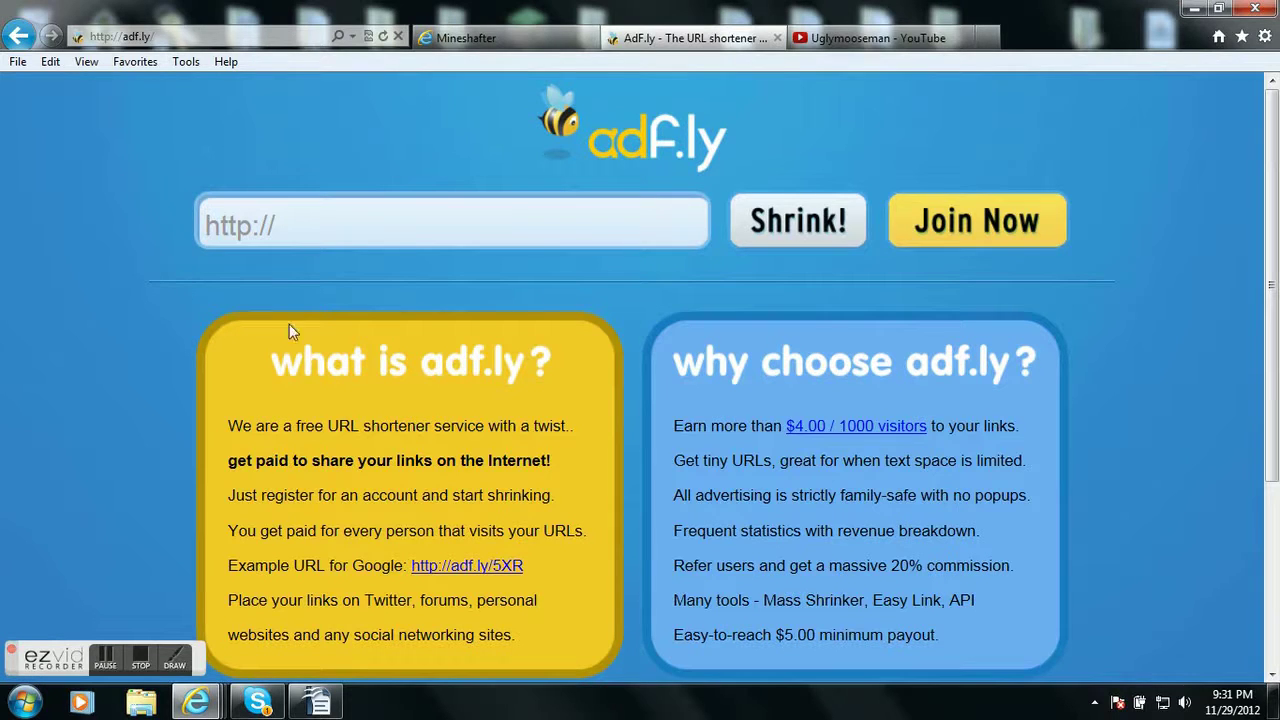
left_click(1190, 8)
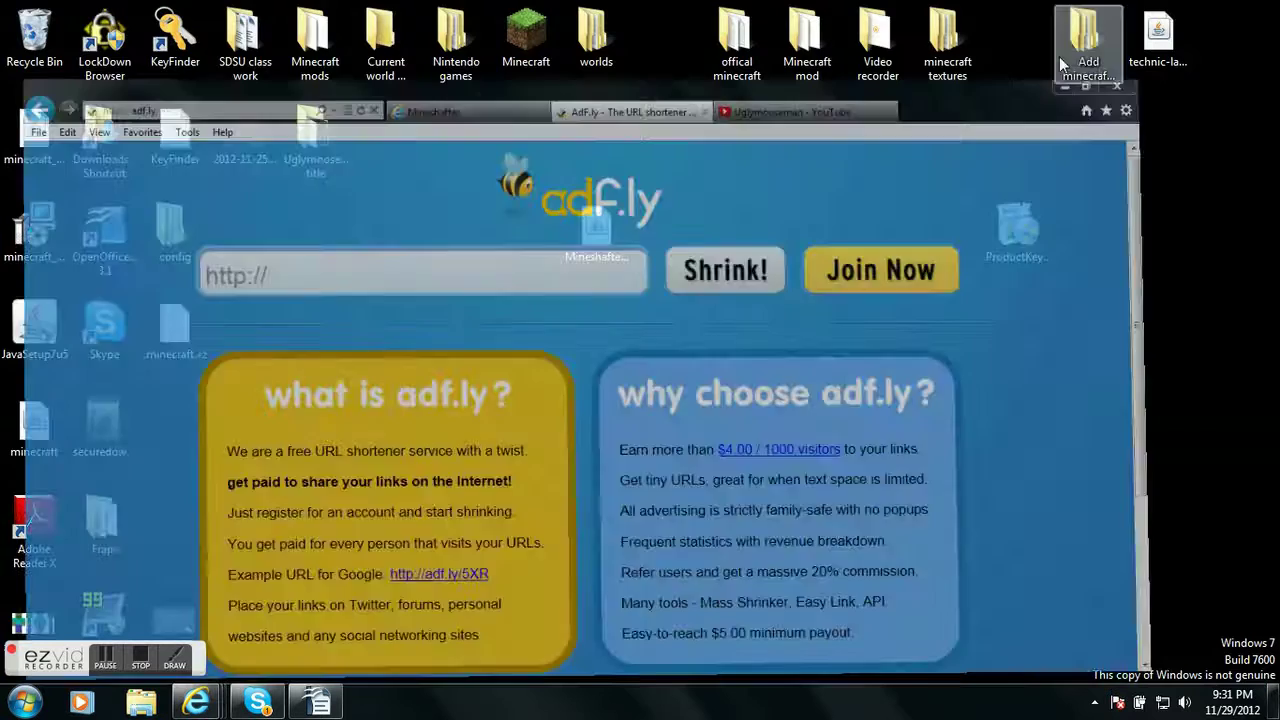
left_click_drag(176, 332, 397, 368)
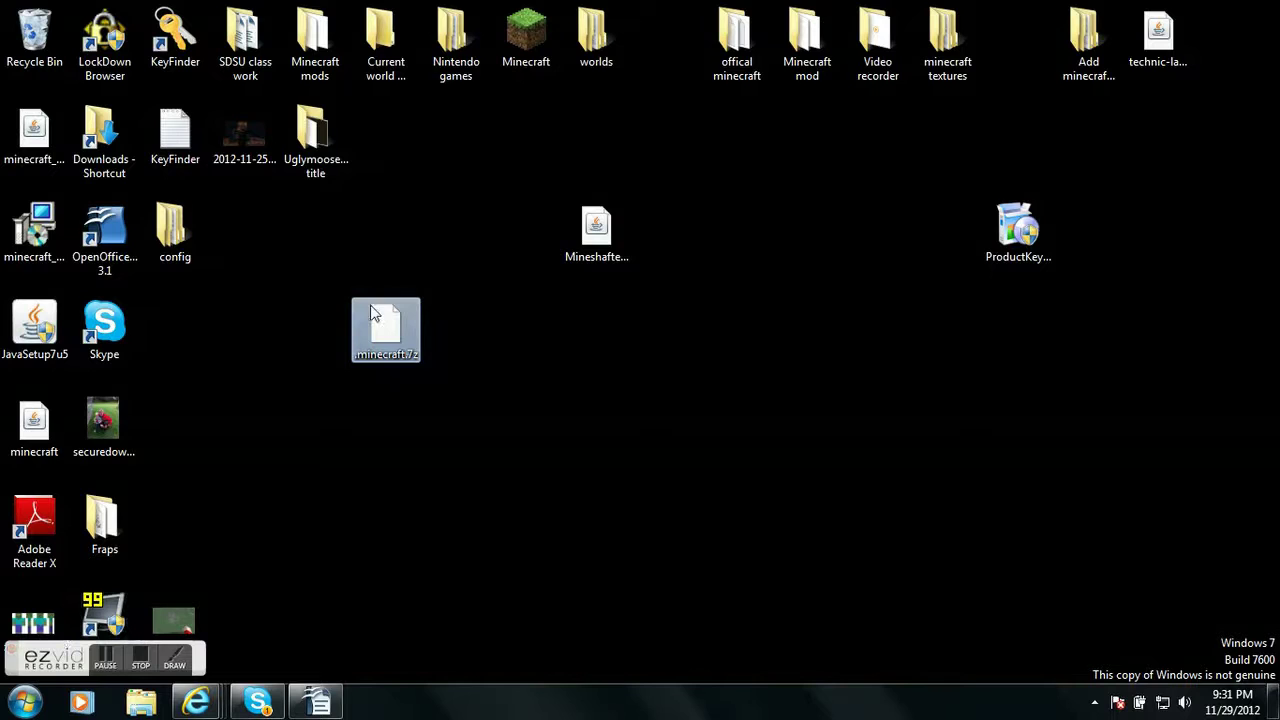
Open .minecraft.7z with 7-Zip and drag its .minecraft folder out onto the desktop
right_click(392, 316)
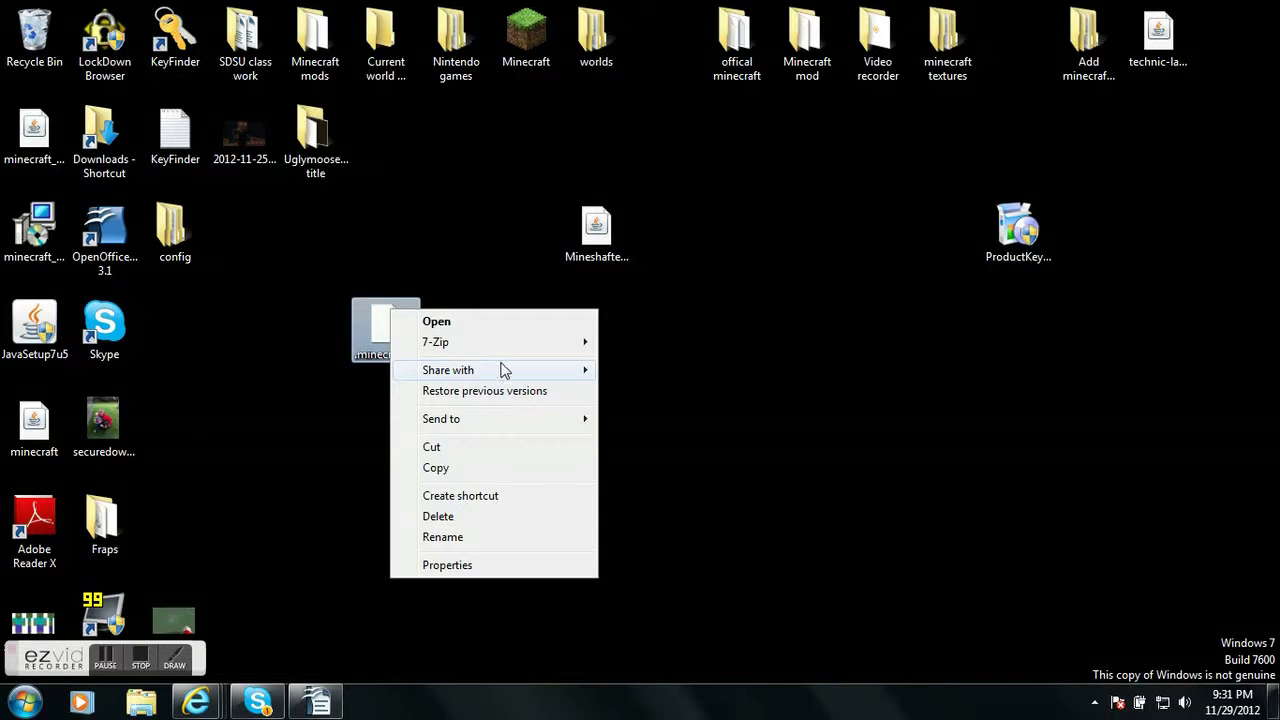
mouse_move(550, 343)
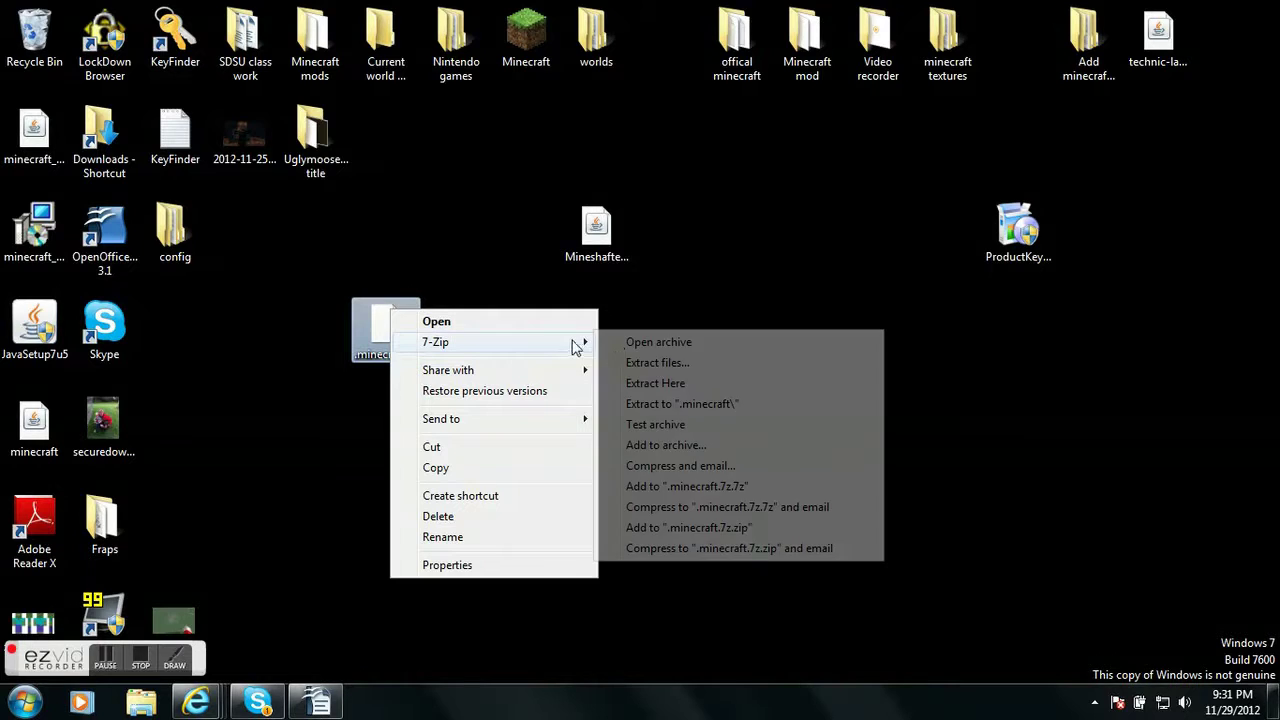
left_click(646, 342)
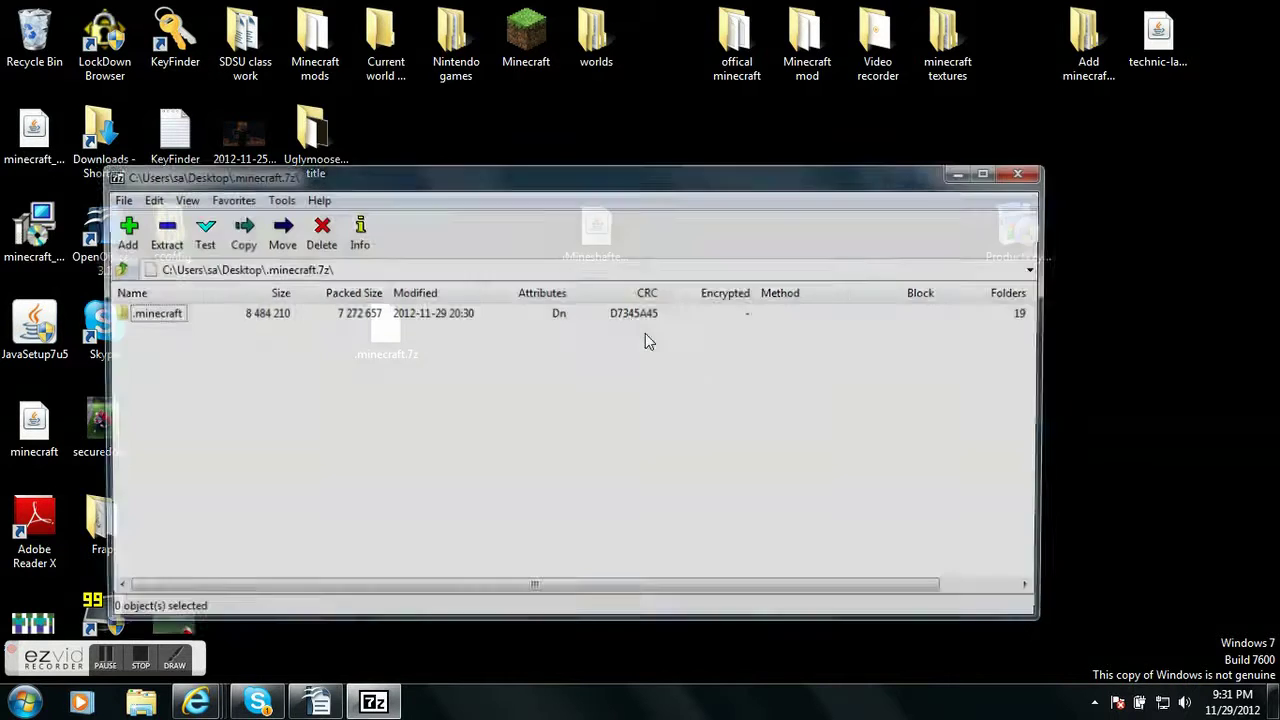
left_click_drag(362, 317, 857, 383)
left_click_drag(130, 313, 665, 144)
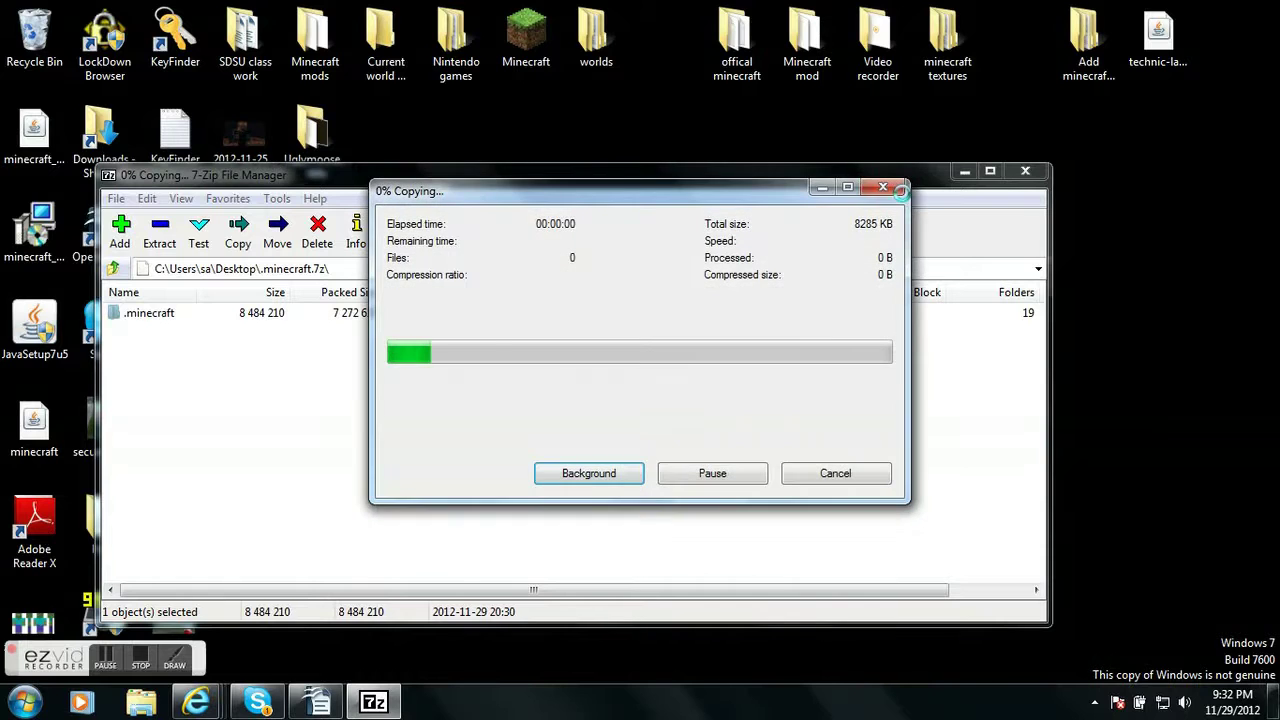
left_click(1027, 172)
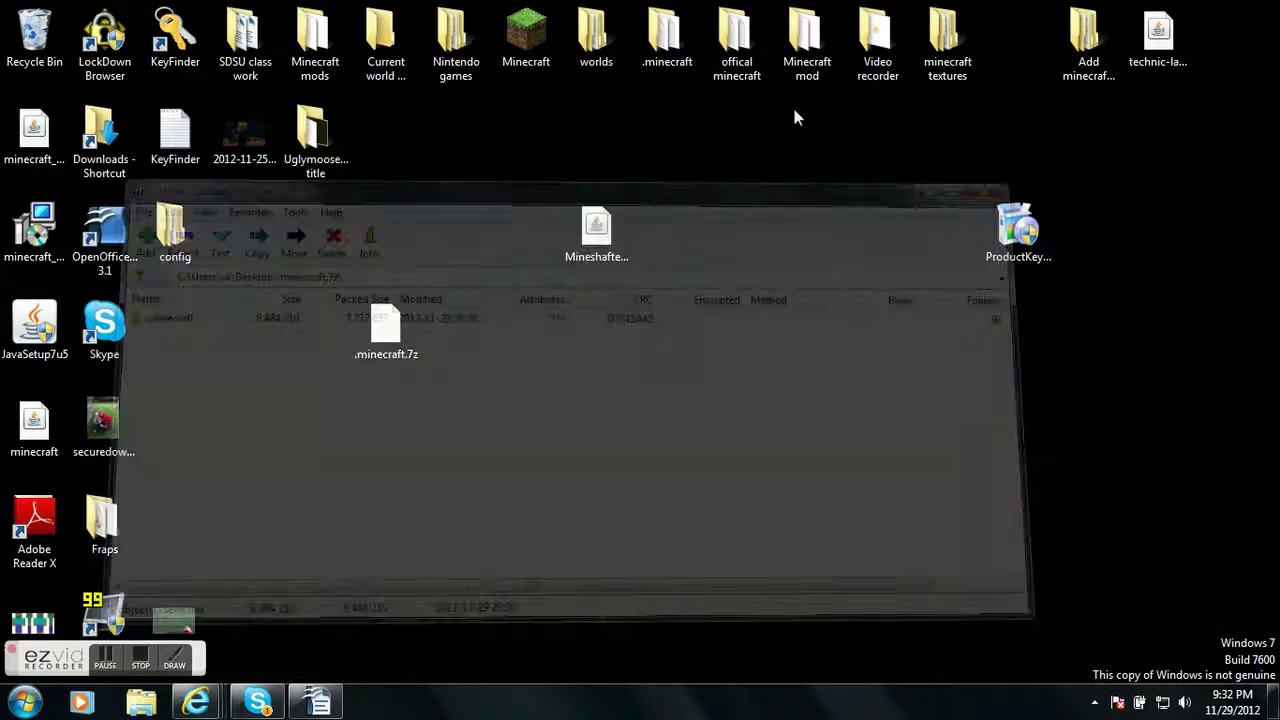
left_click_drag(658, 50, 712, 340)
left_click(480, 335)
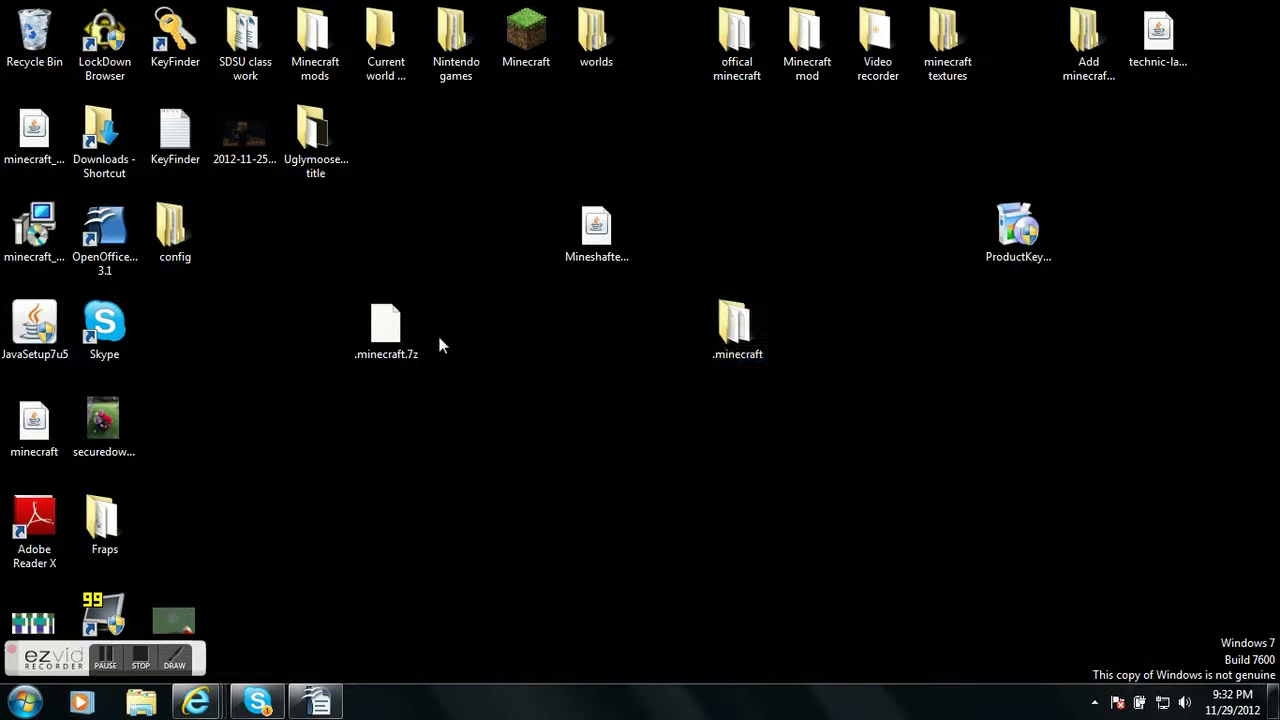
Search %appdata% from the Start menu to open the Roaming folder
left_click(30, 700)
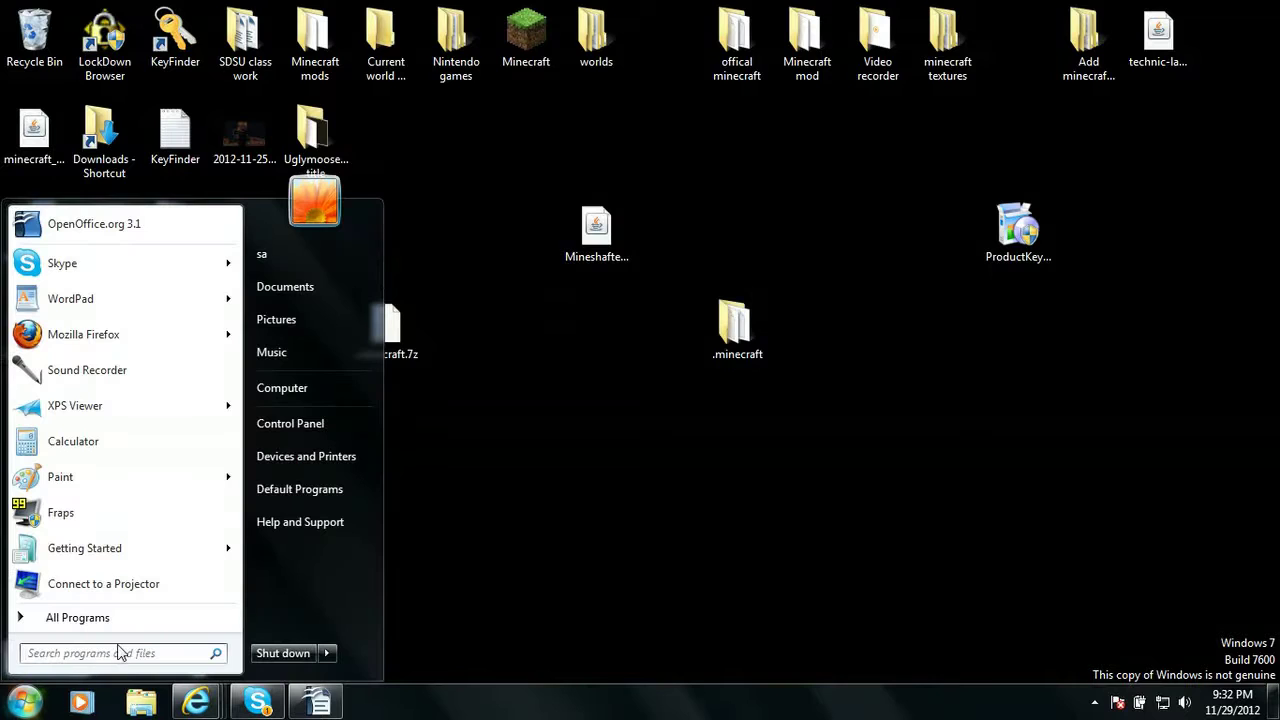
left_click(112, 657)
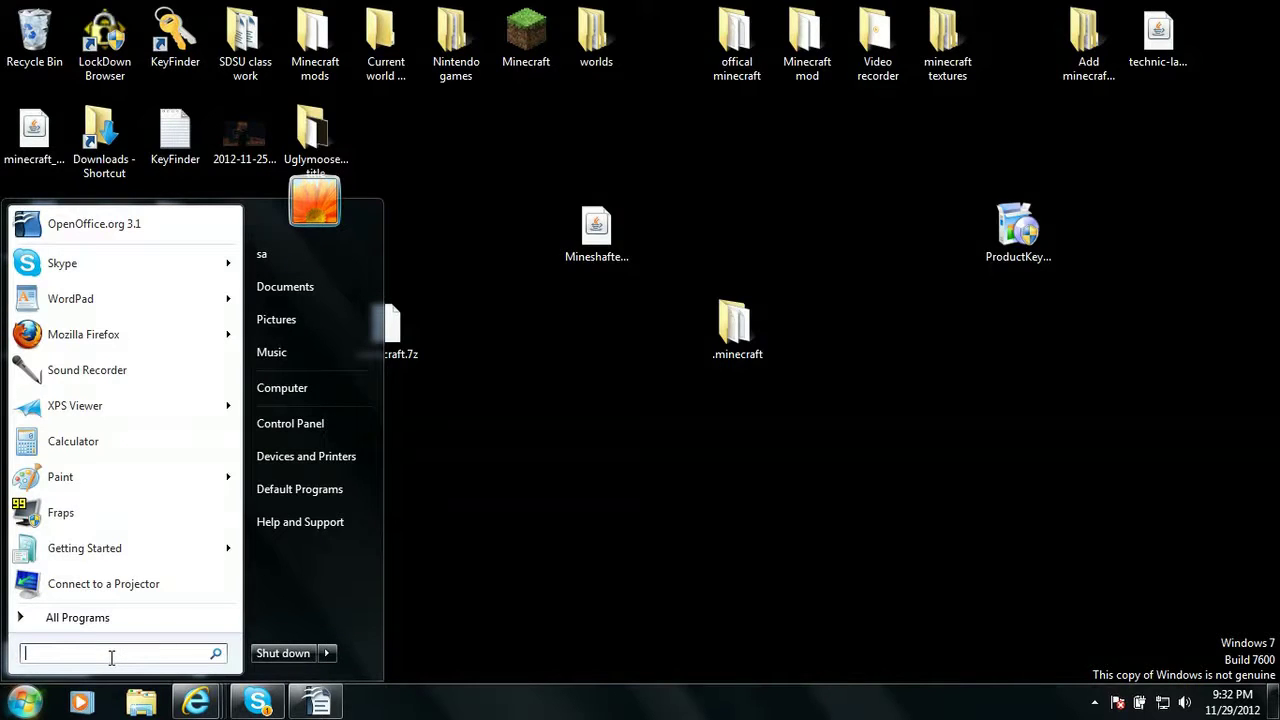
type("%")
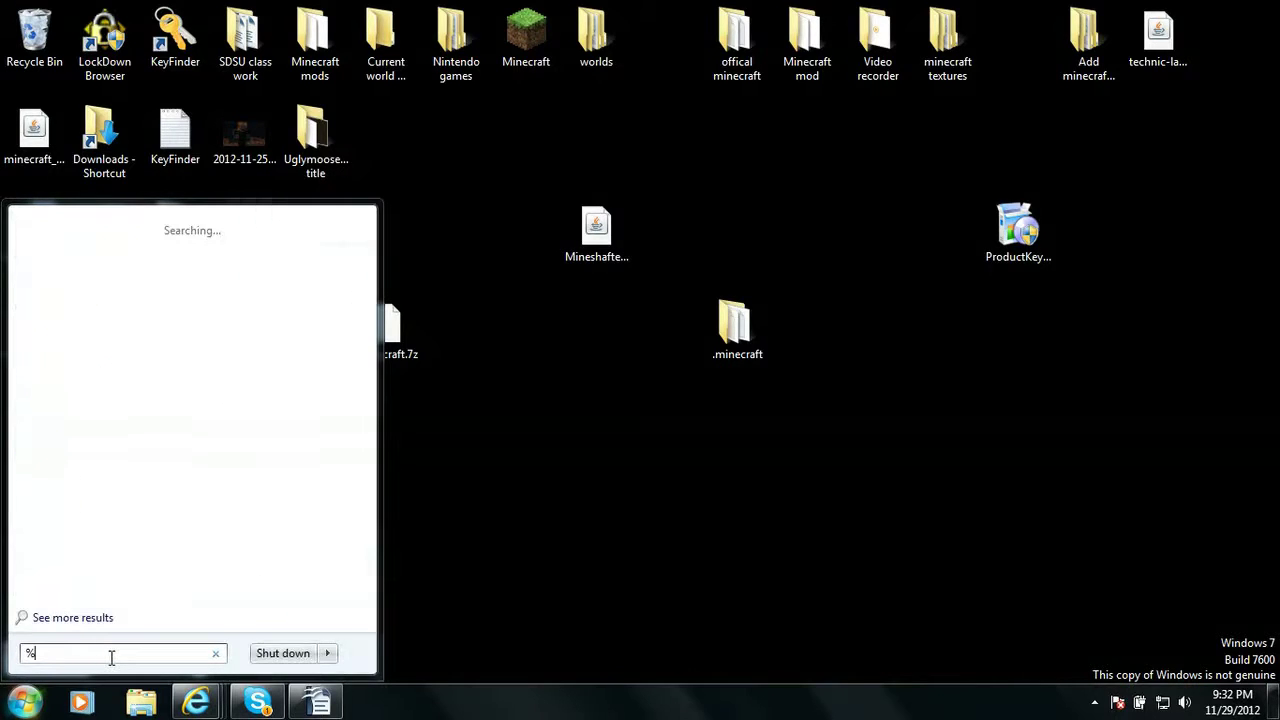
type("a")
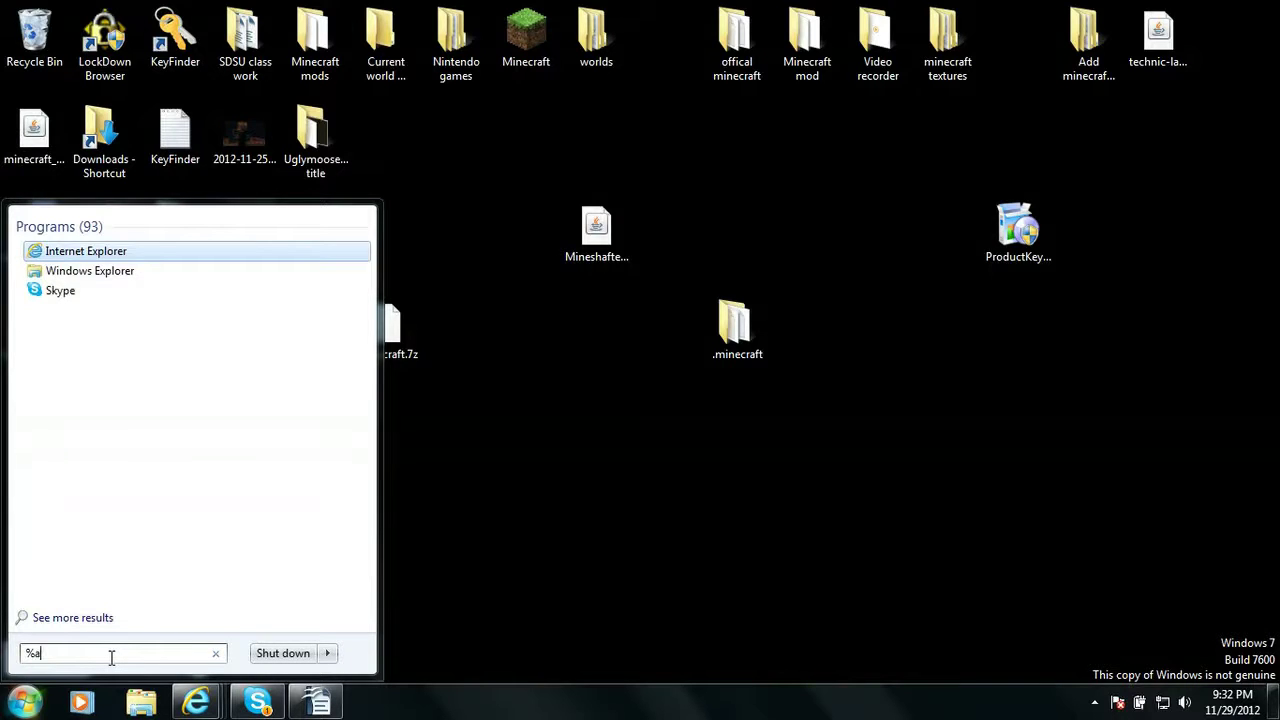
type("ppd")
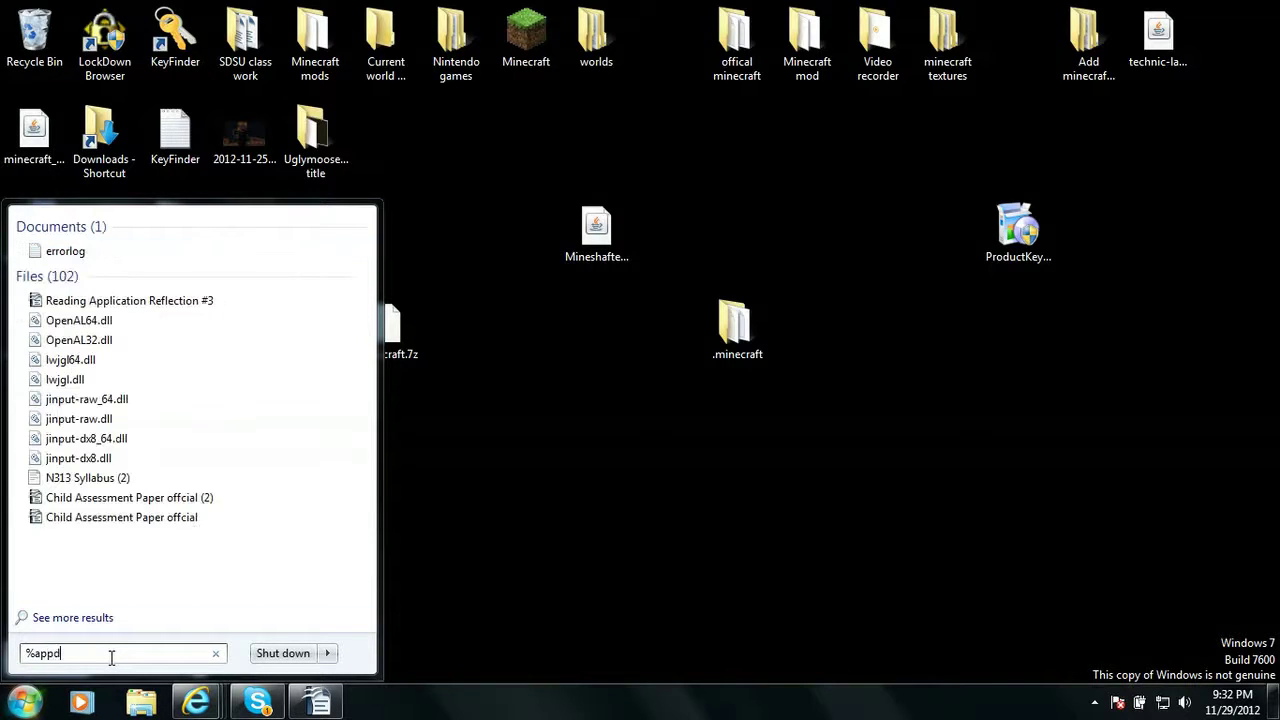
type("ata")
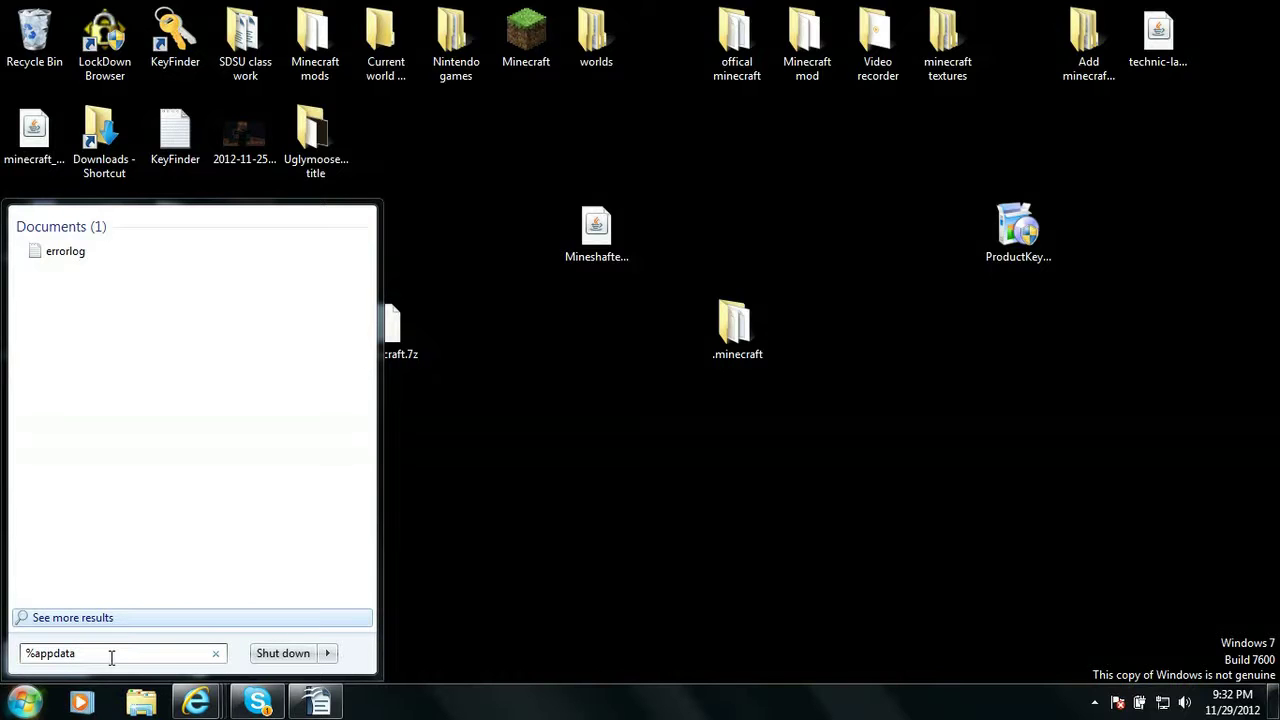
type("%")
key("Return")
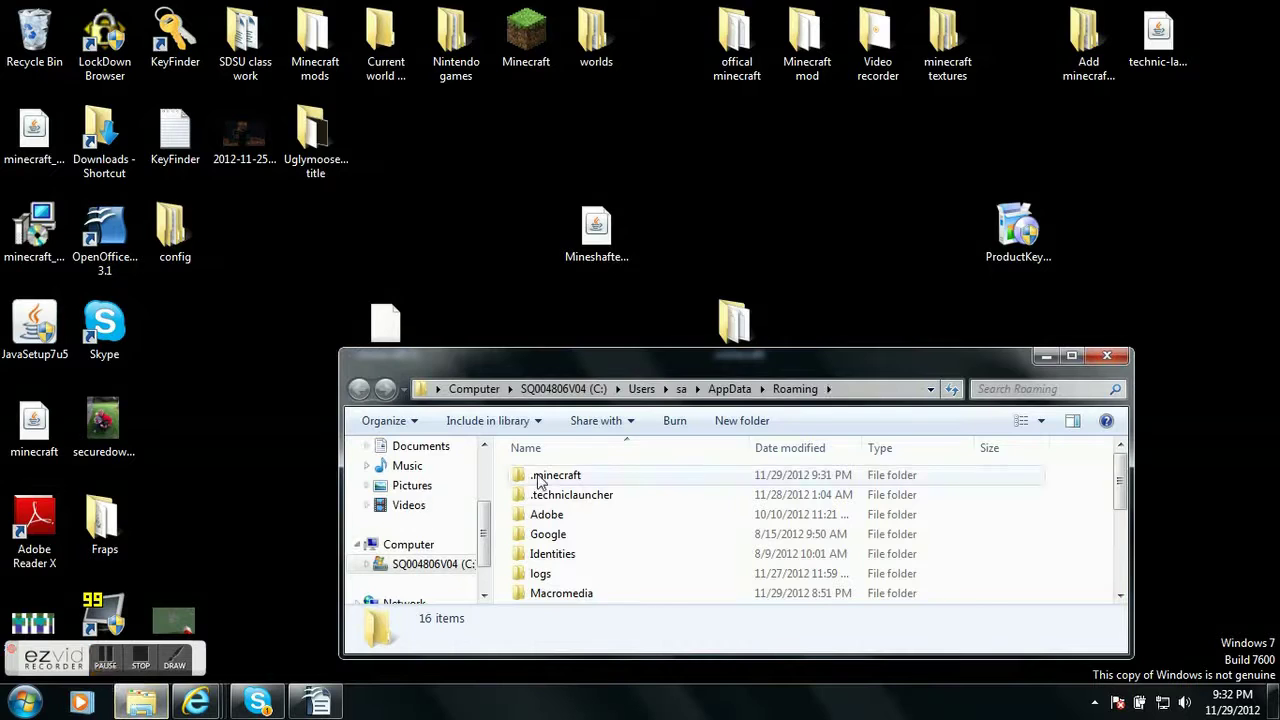
Drag the desktop .minecraft folder into Roaming and confirm merging with the existing one
double_click(555, 476)
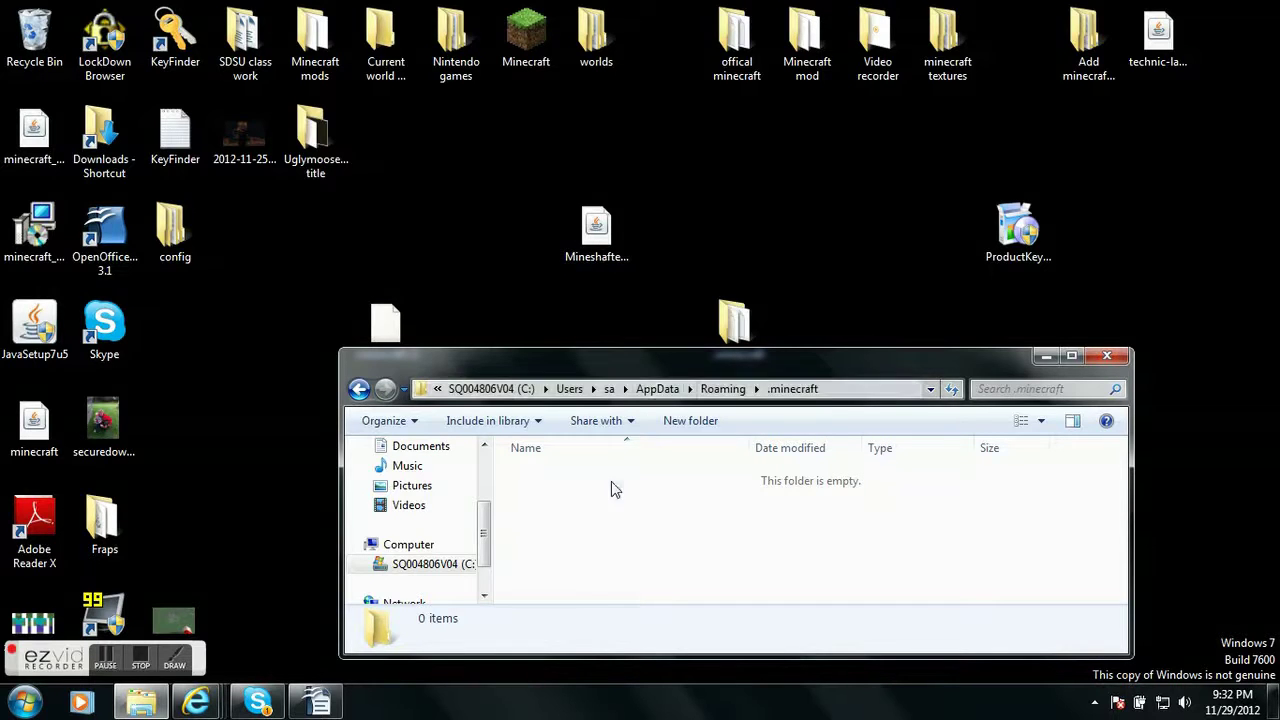
left_click_drag(704, 361, 652, 400)
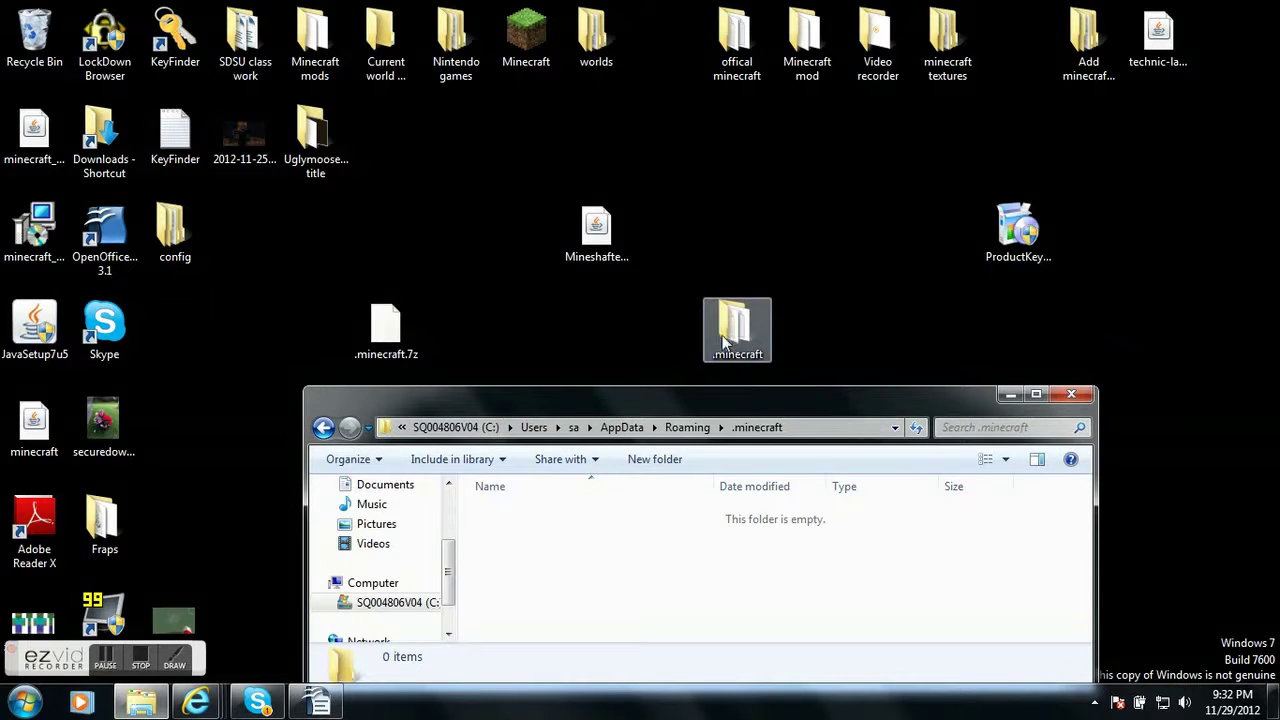
left_click(322, 427)
left_click_drag(748, 338, 1055, 533)
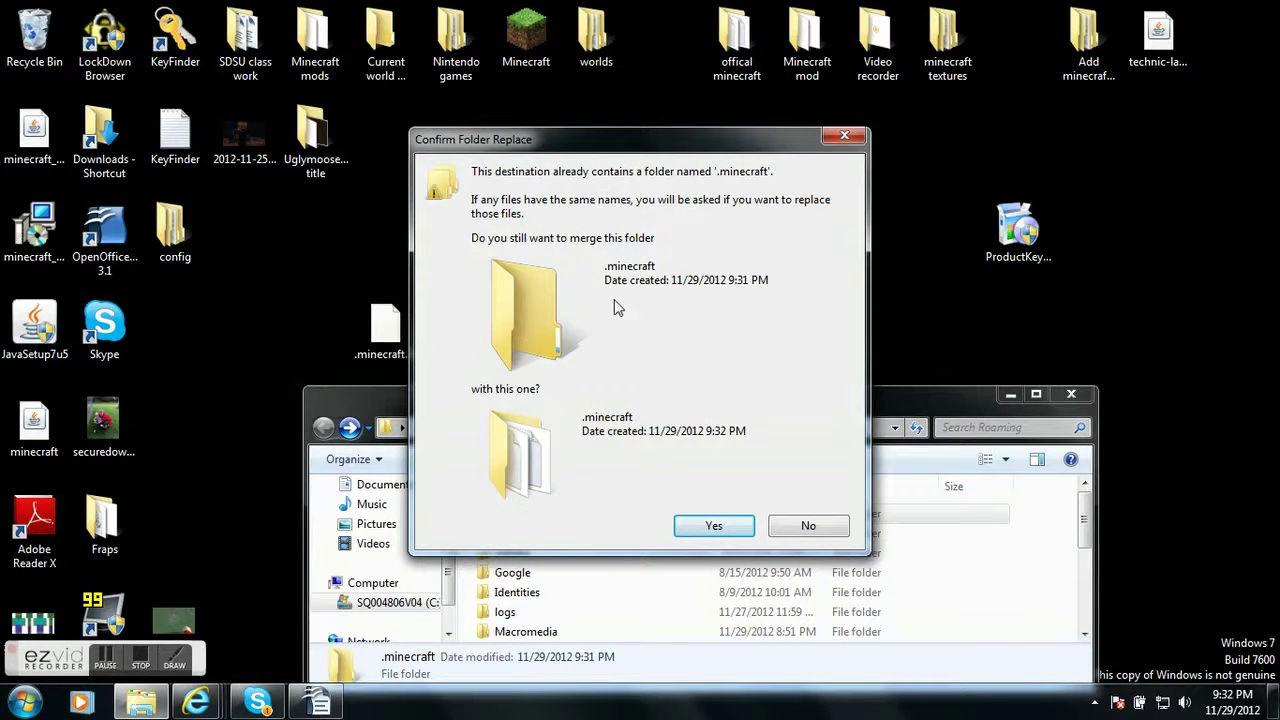
left_click(706, 534)
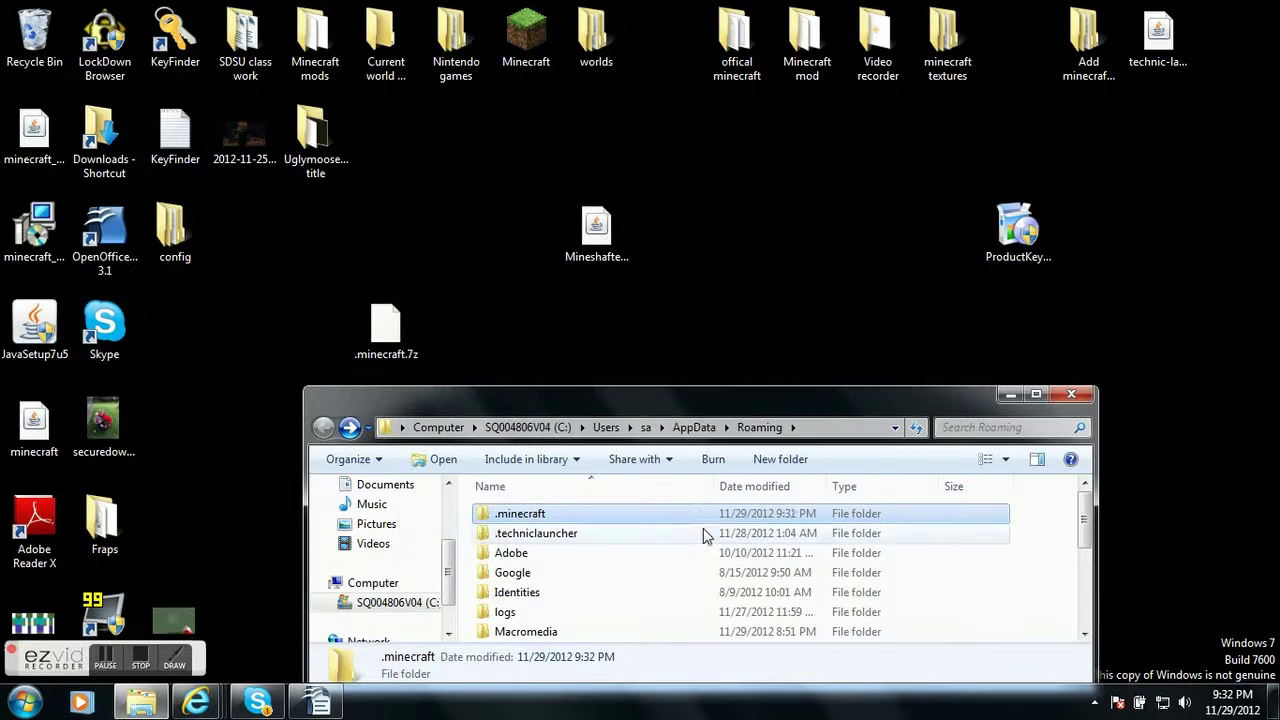
Check the merged .minecraft folder and its saves folder, then close the window
double_click(529, 518)
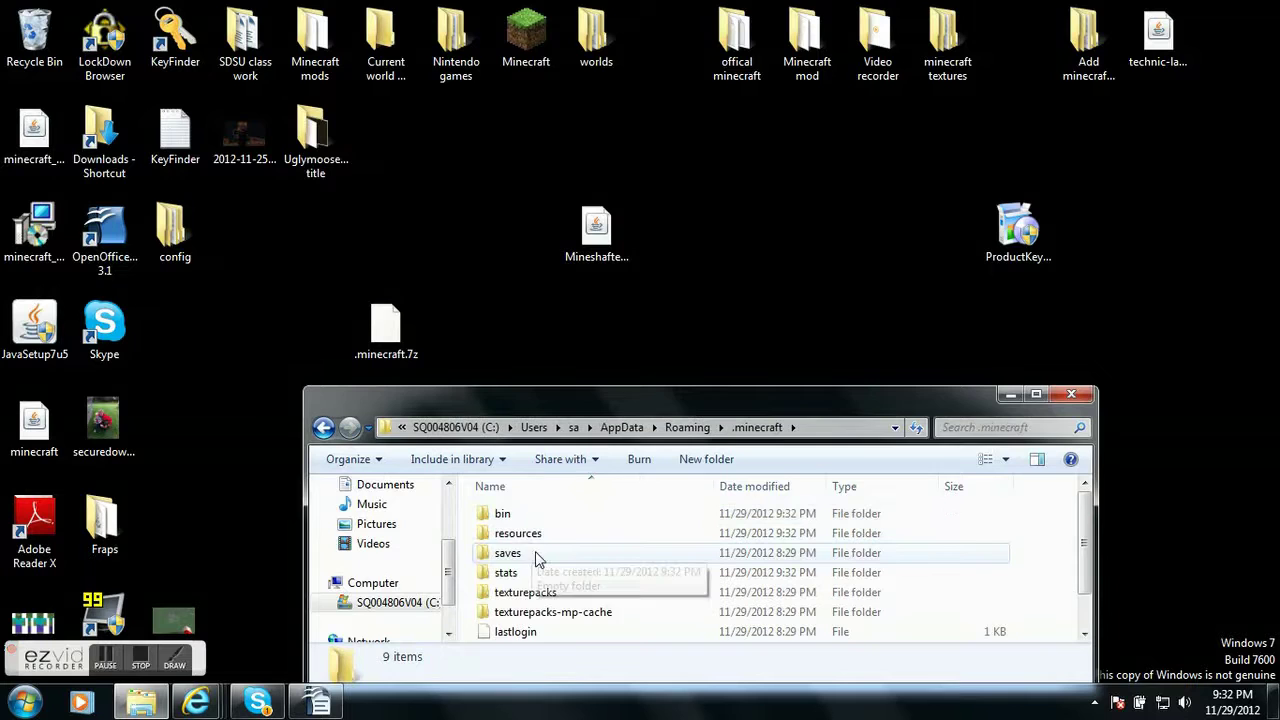
scroll(533, 575, "down", 1)
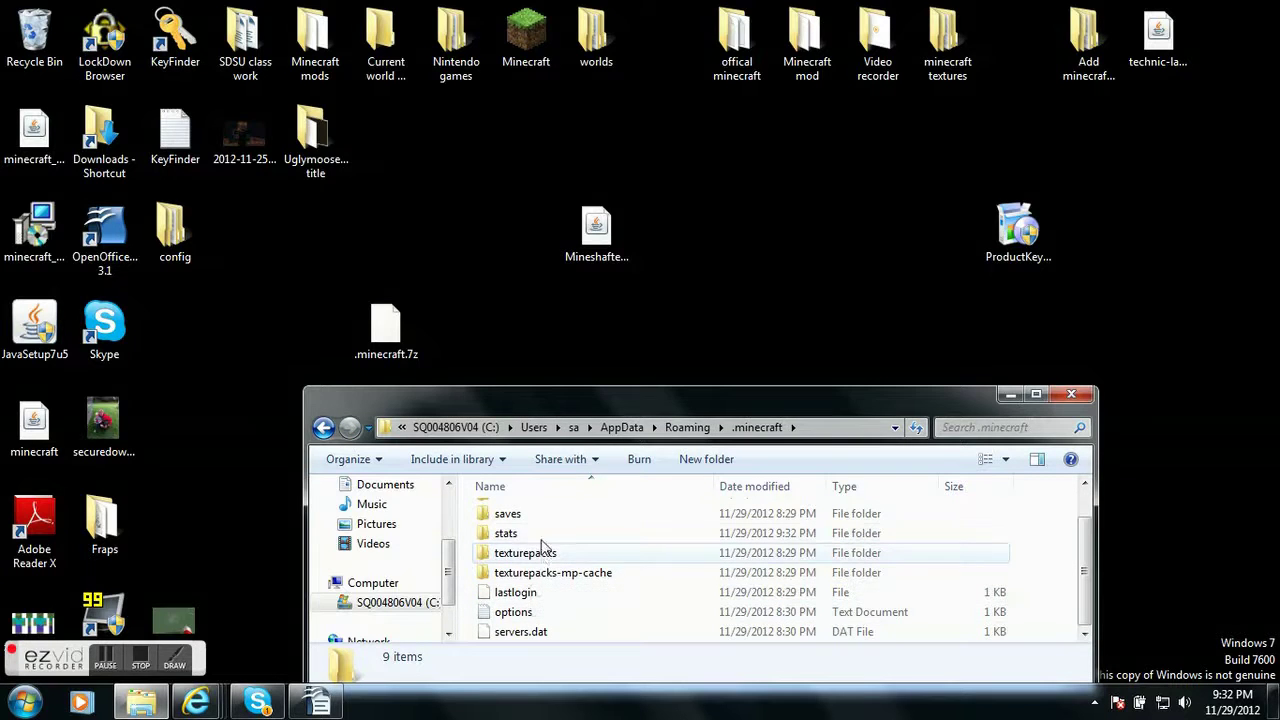
scroll(543, 550, "up", 1)
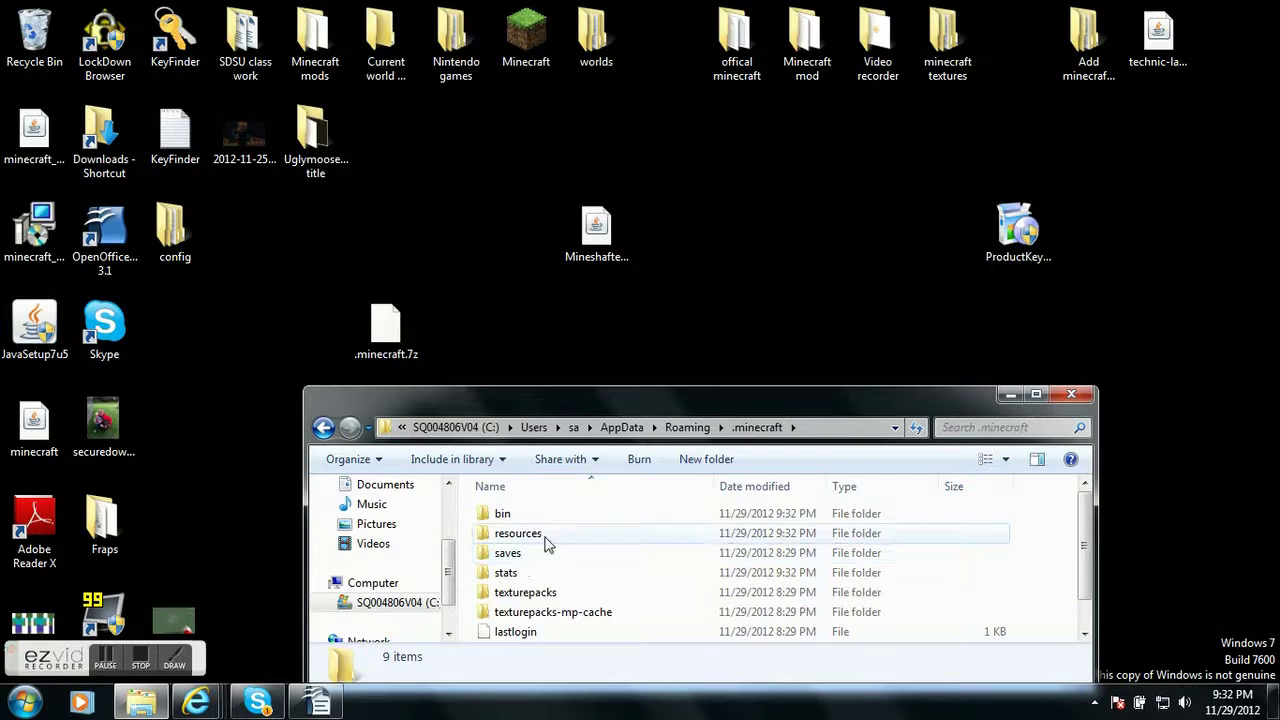
double_click(521, 556)
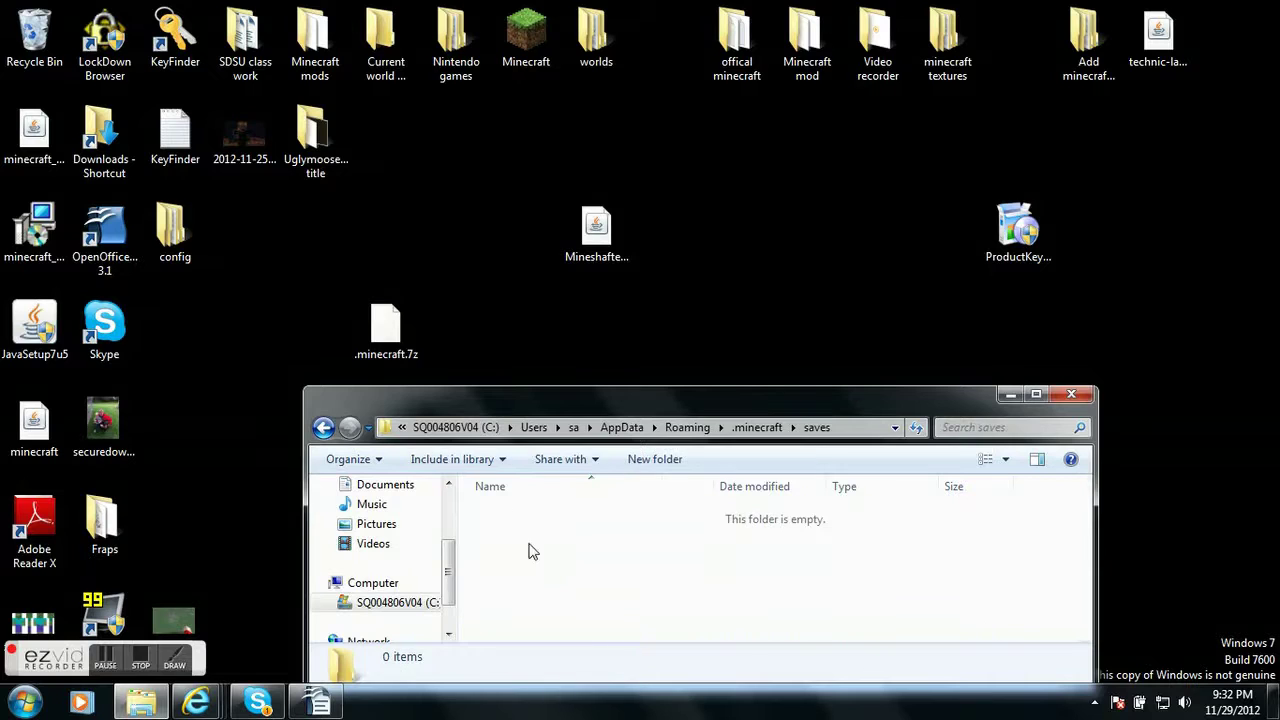
left_click(1068, 396)
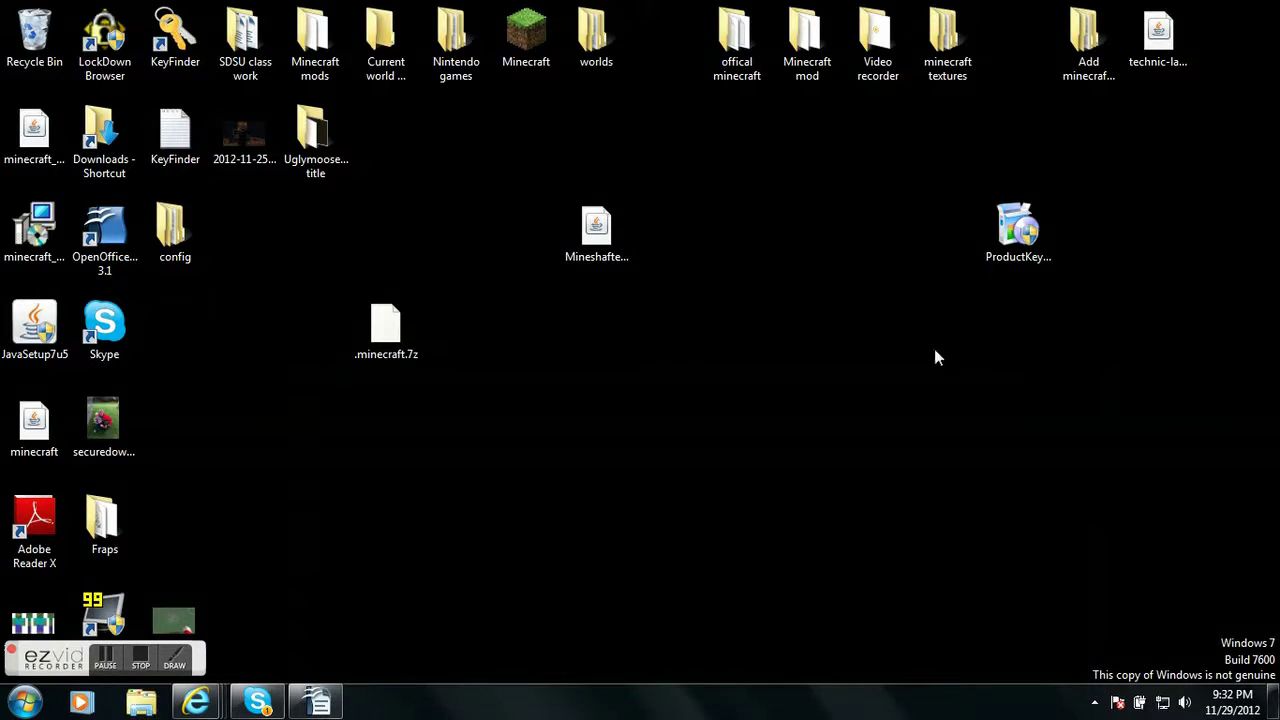
Launch Mineshafter-proxy, enter a new username and password, then Play Offline after login fails
left_click(609, 255)
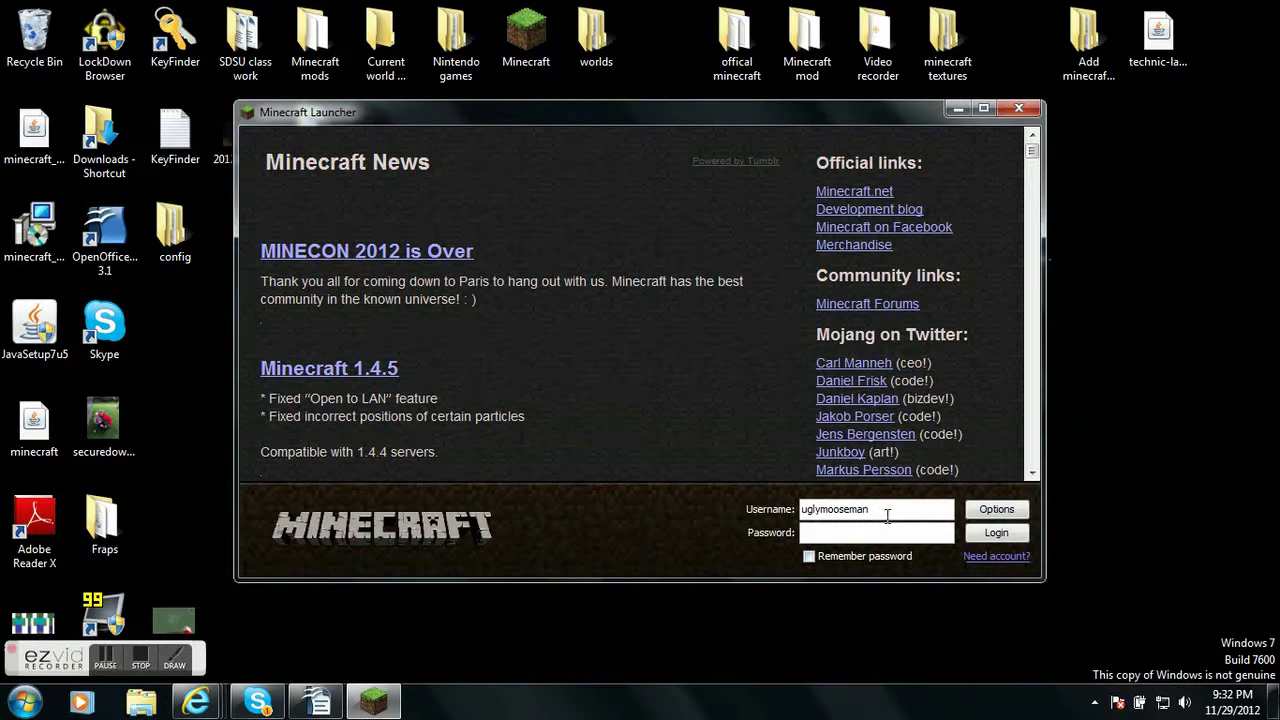
left_click_drag(883, 518, 800, 531)
left_click(1000, 534)
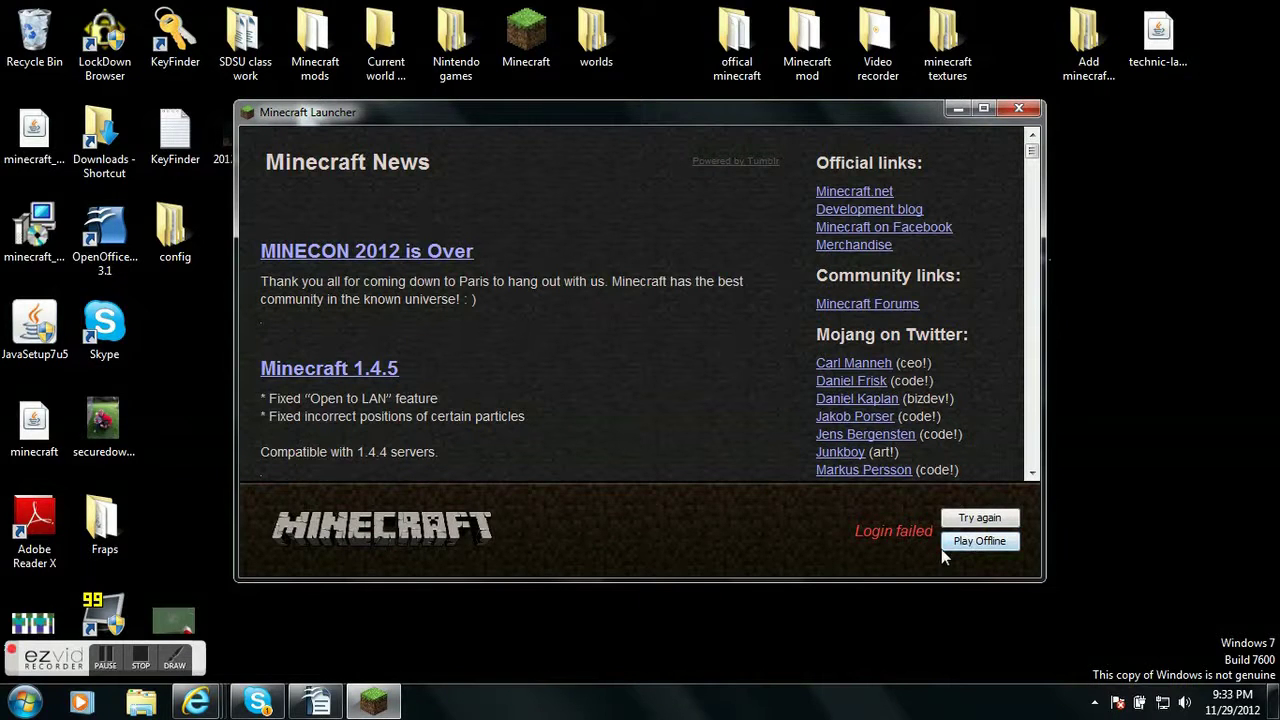
left_click(956, 547)
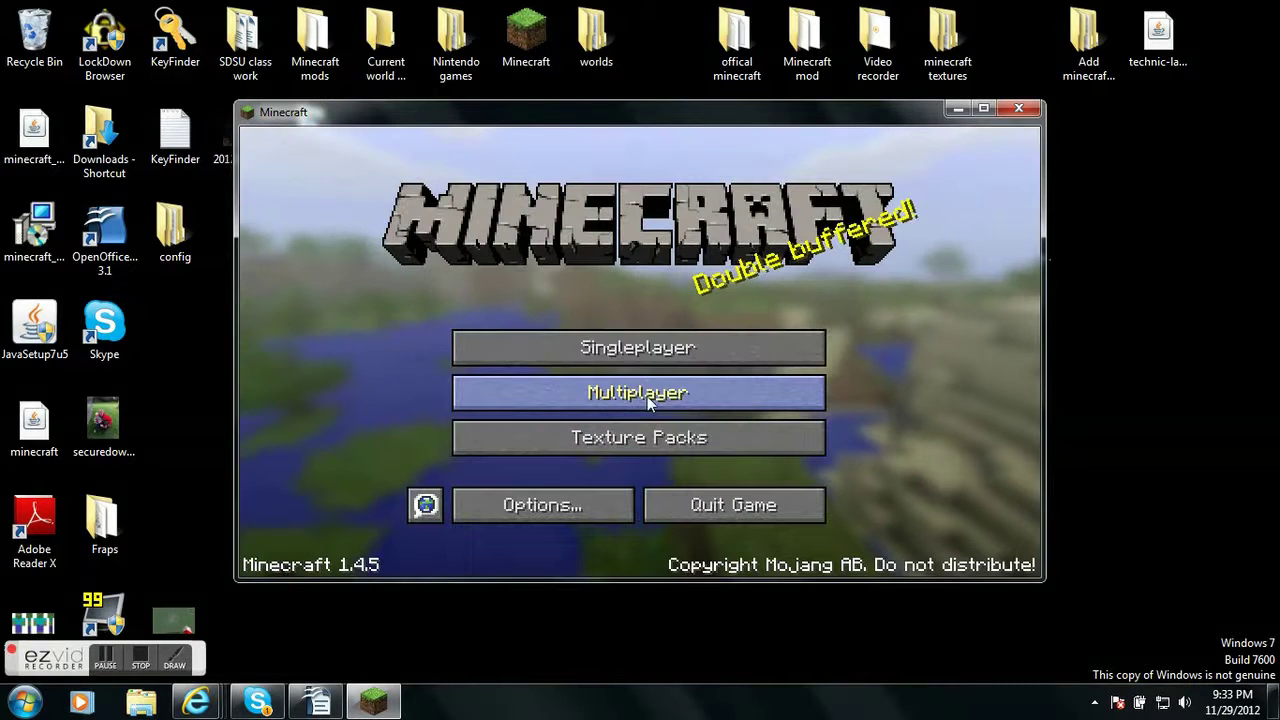
Try joining the Co-op world server from Multiplayer, then return to the title screen when refused
left_click(630, 398)
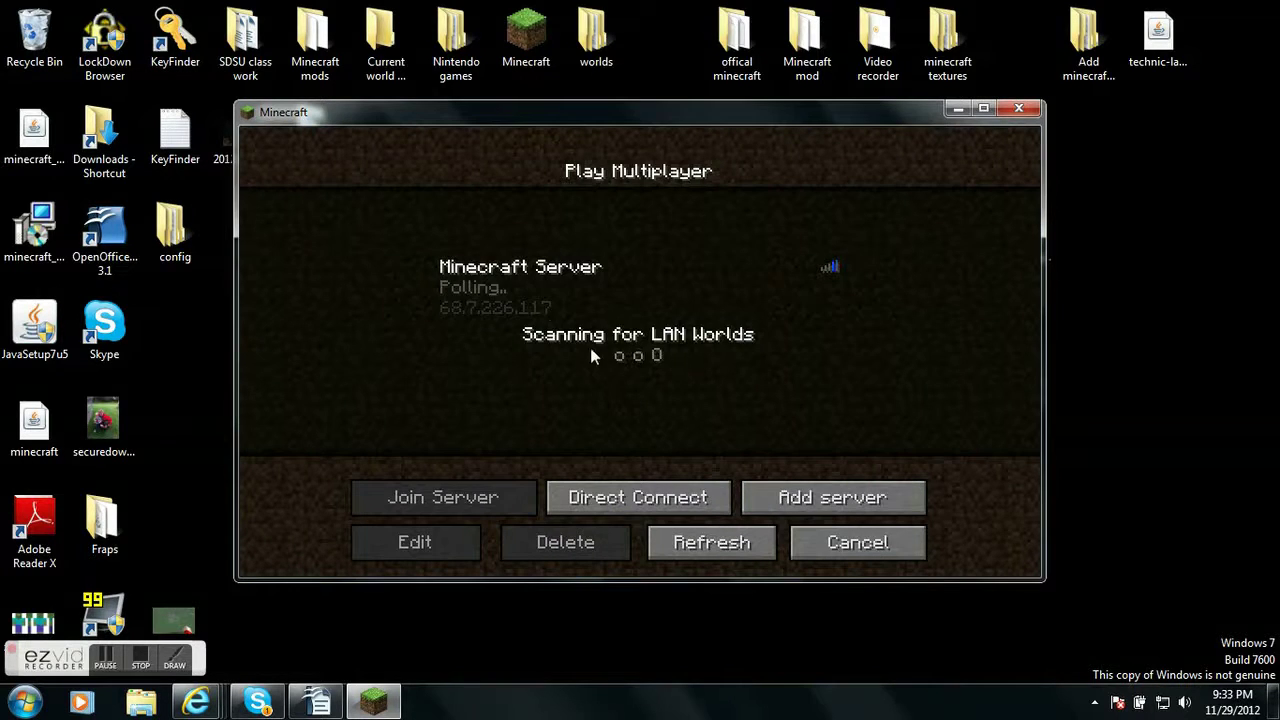
left_click(517, 289)
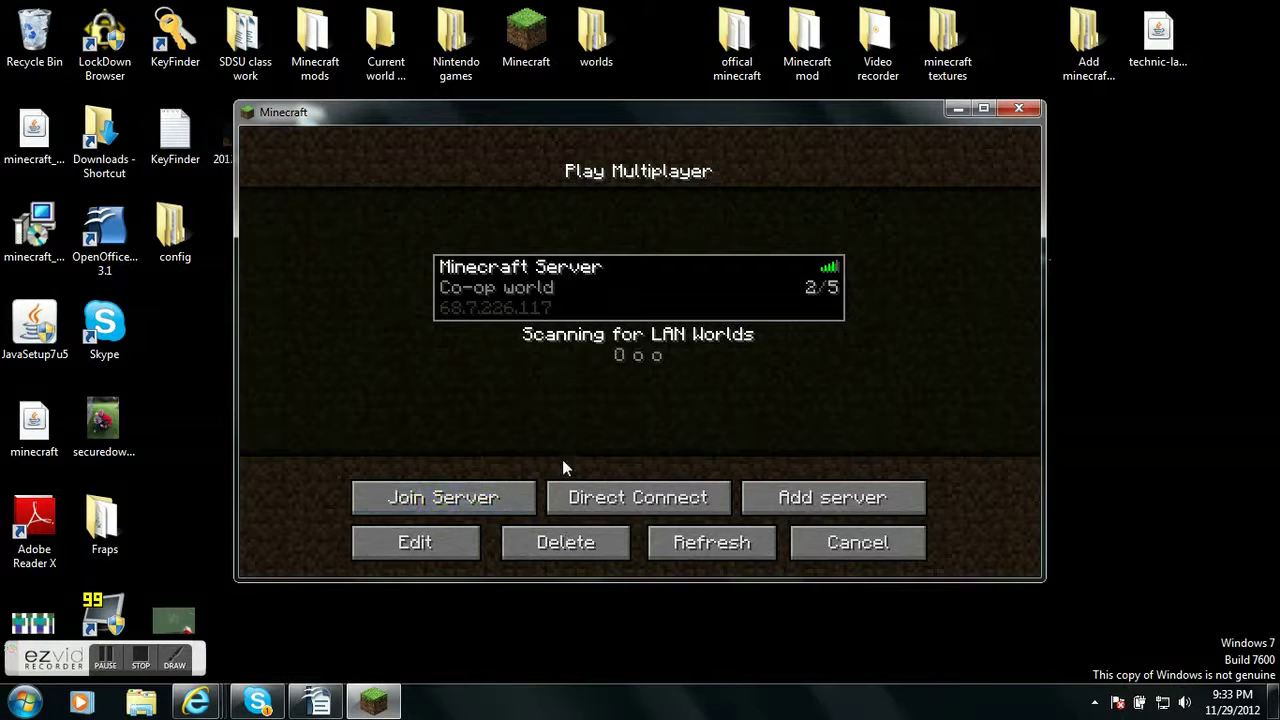
left_click(483, 497)
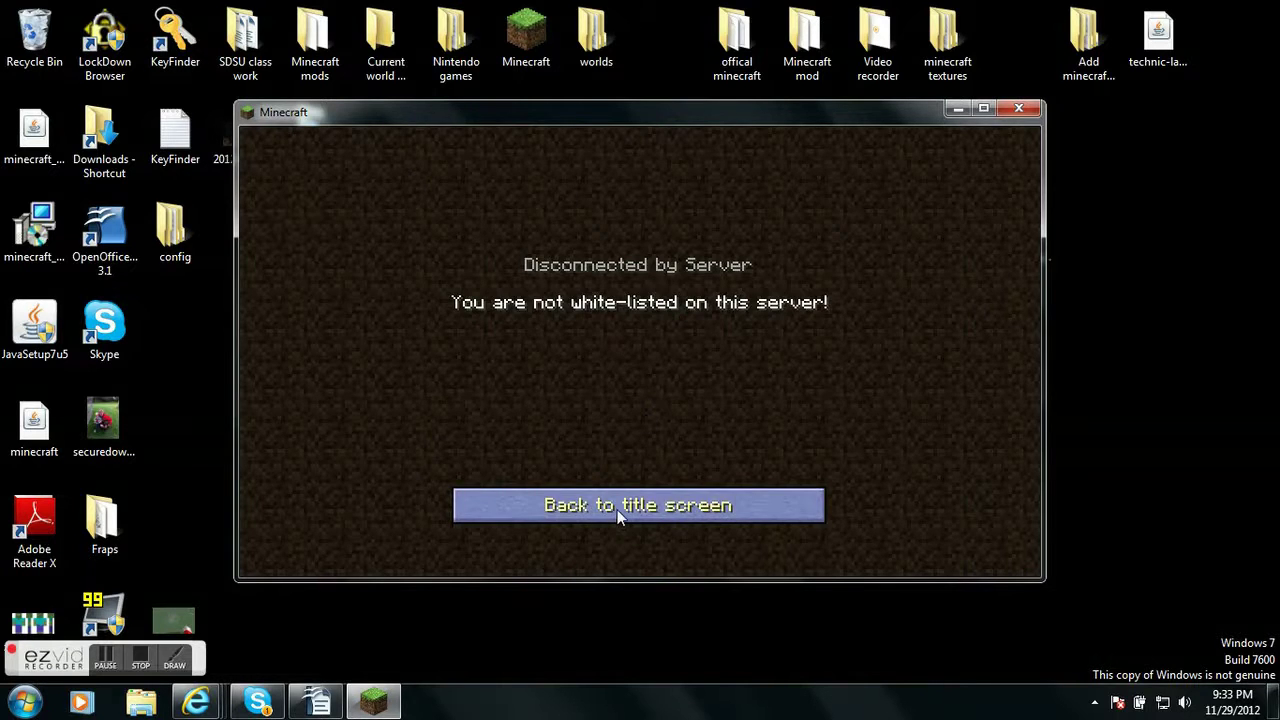
left_click(617, 509)
Check the Singleplayer world list, cancel creating a new world, and return to the title menu
left_click(686, 349)
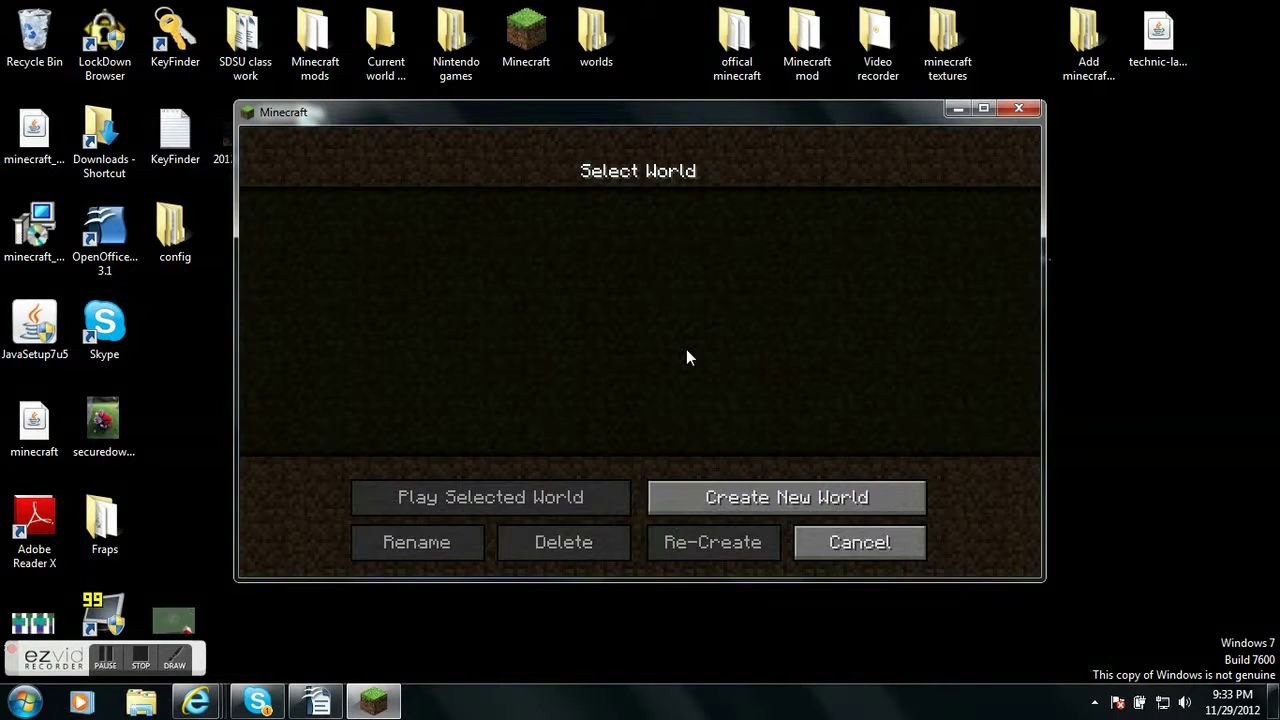
left_click(737, 492)
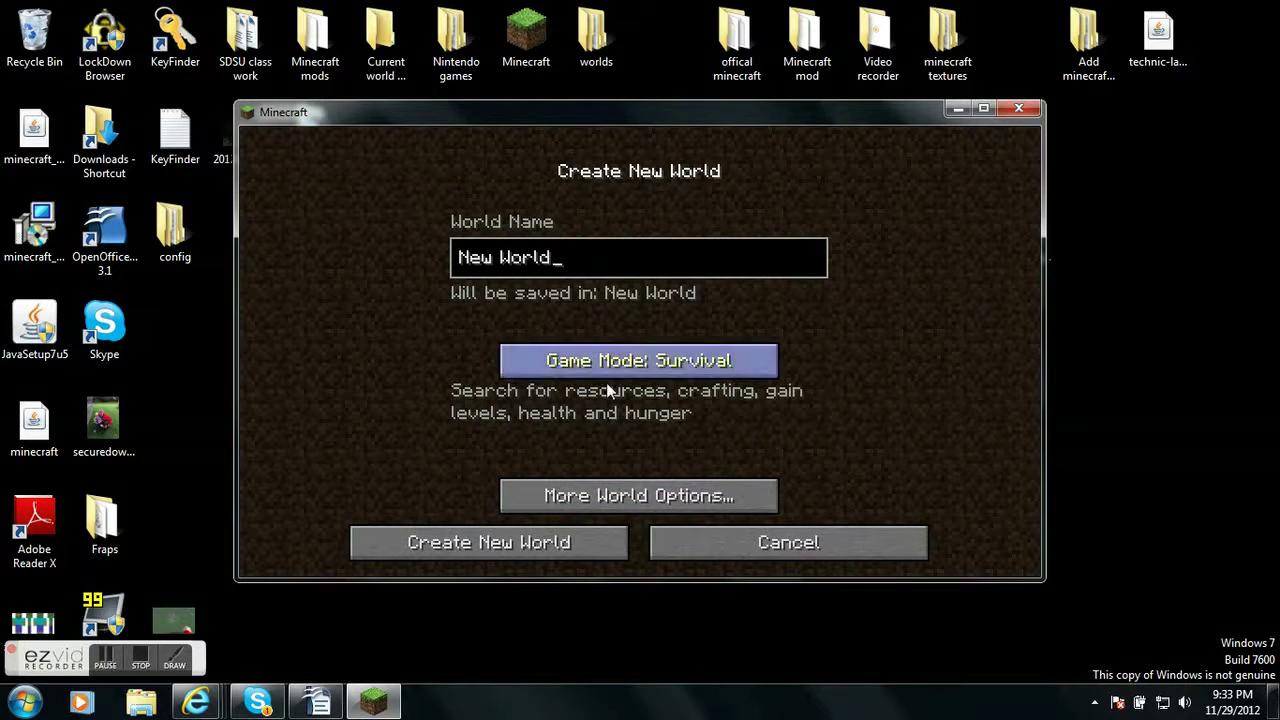
left_click(714, 542)
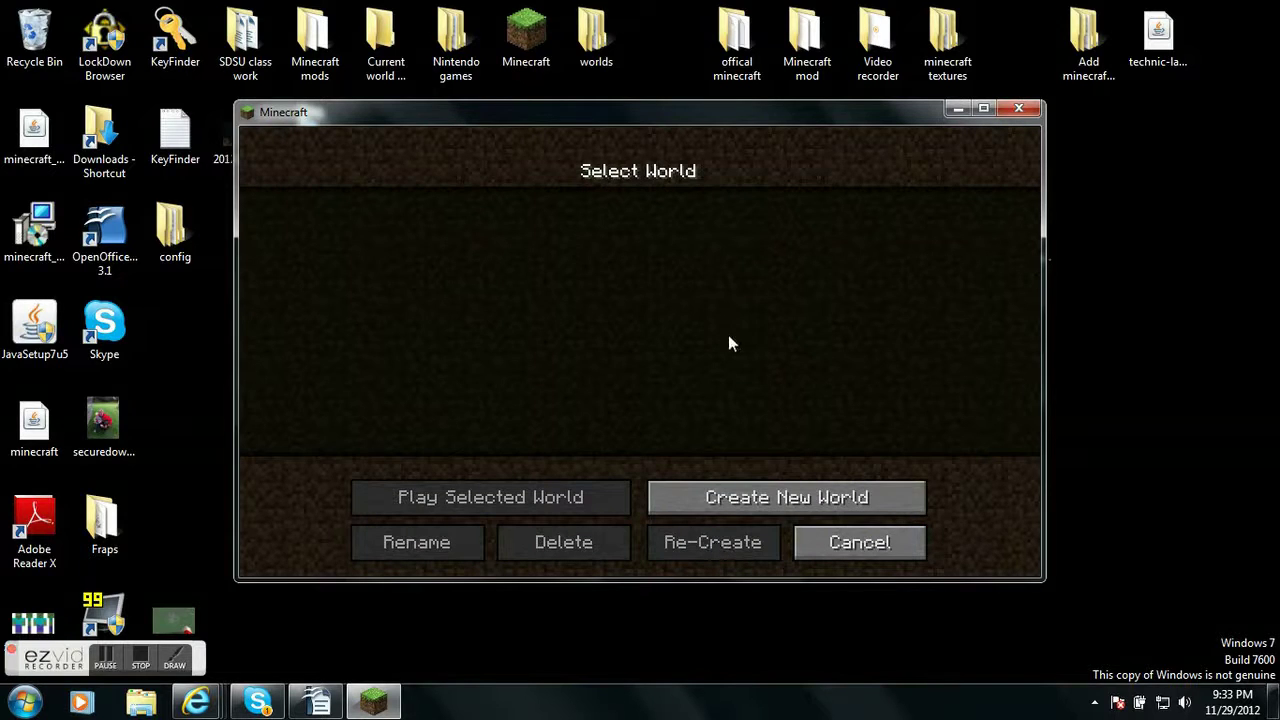
left_click(826, 543)
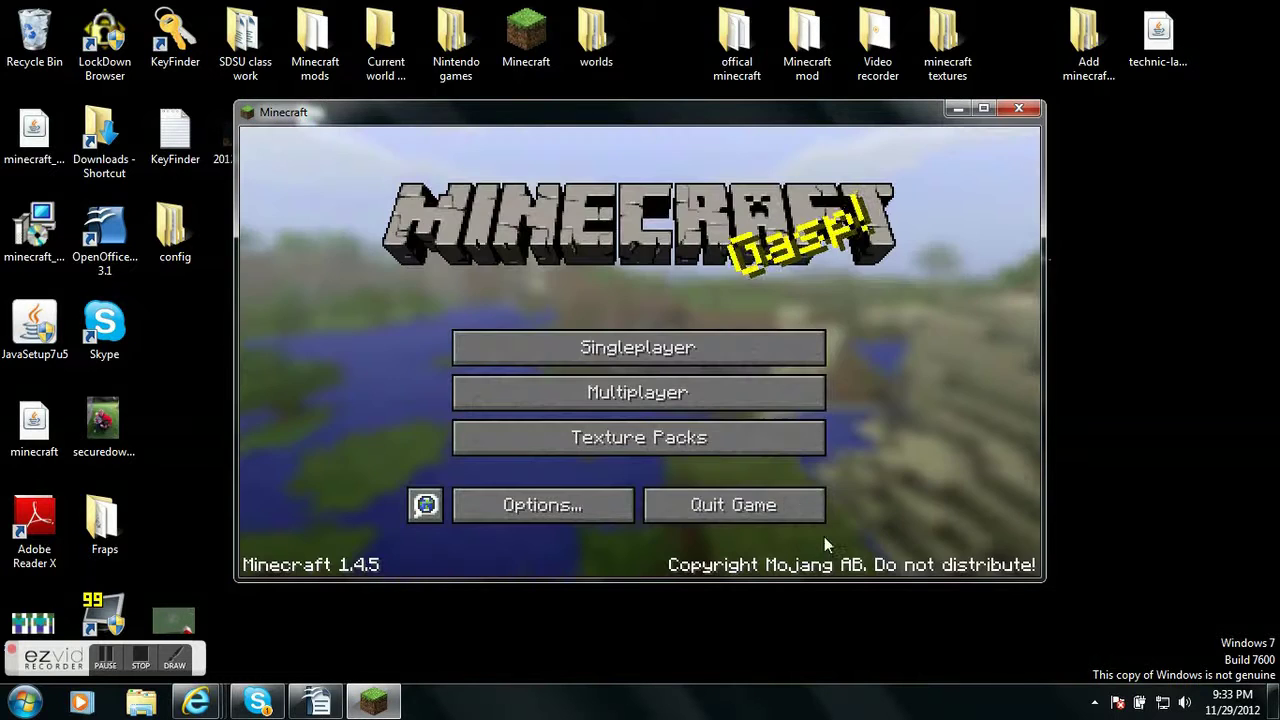